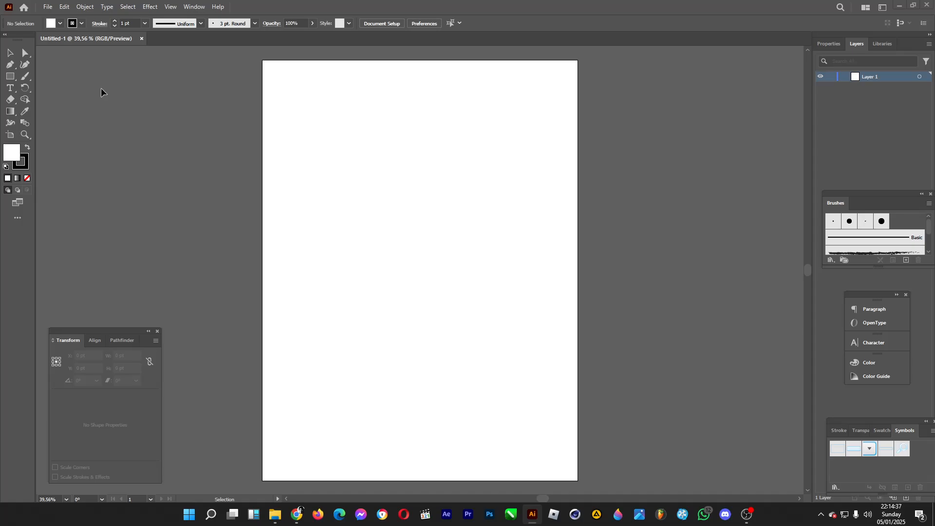
Draw a rectangle about 118 by 324 pt on the artboard and fill it with light peach FFD9C0.
click(9, 76)
drag(359, 209, 388, 288)
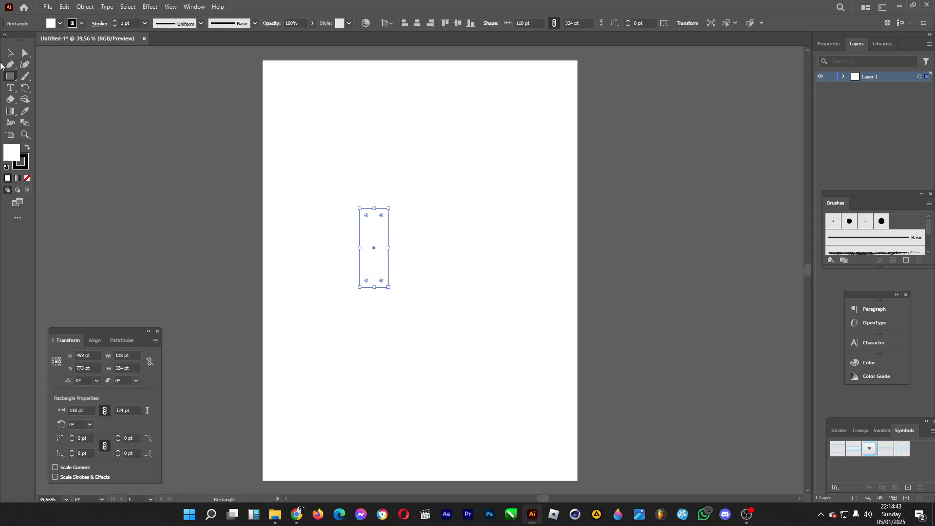
click(18, 49)
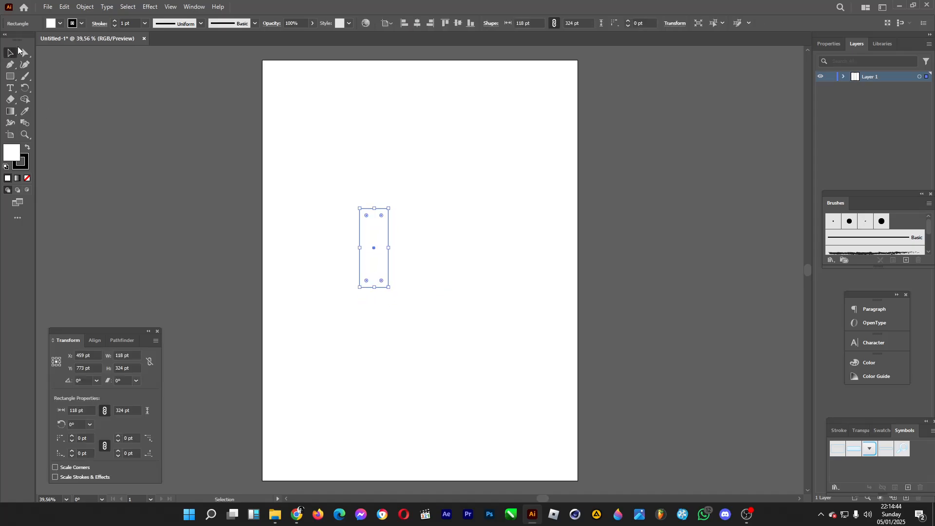
click(51, 23)
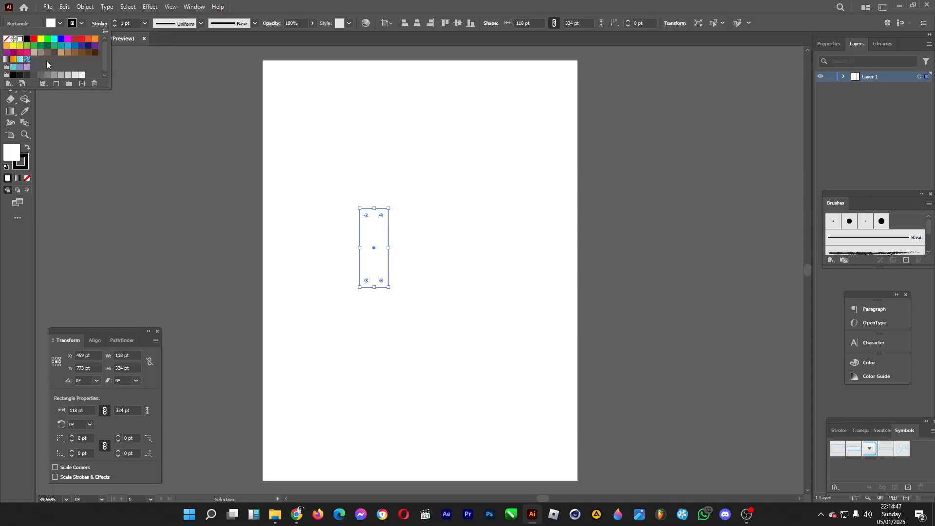
double_click(12, 153)
click(610, 193)
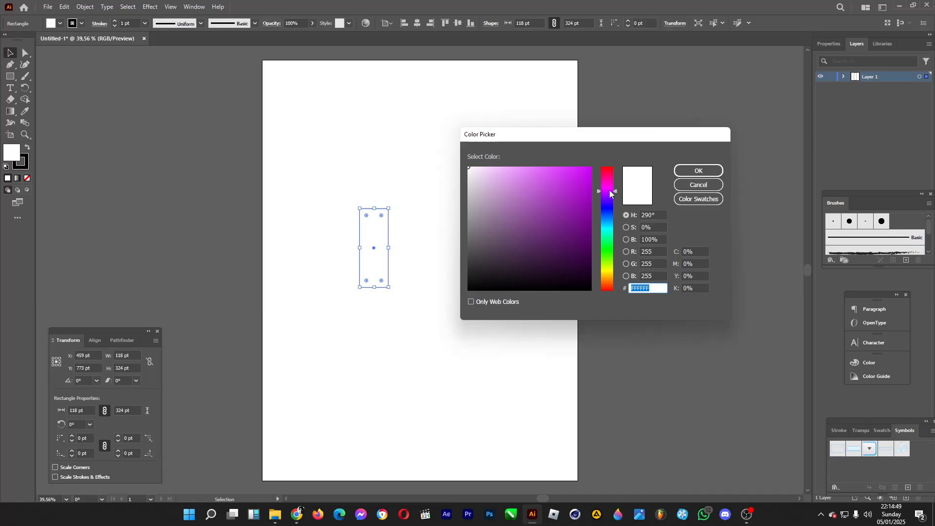
drag(610, 193, 499, 147)
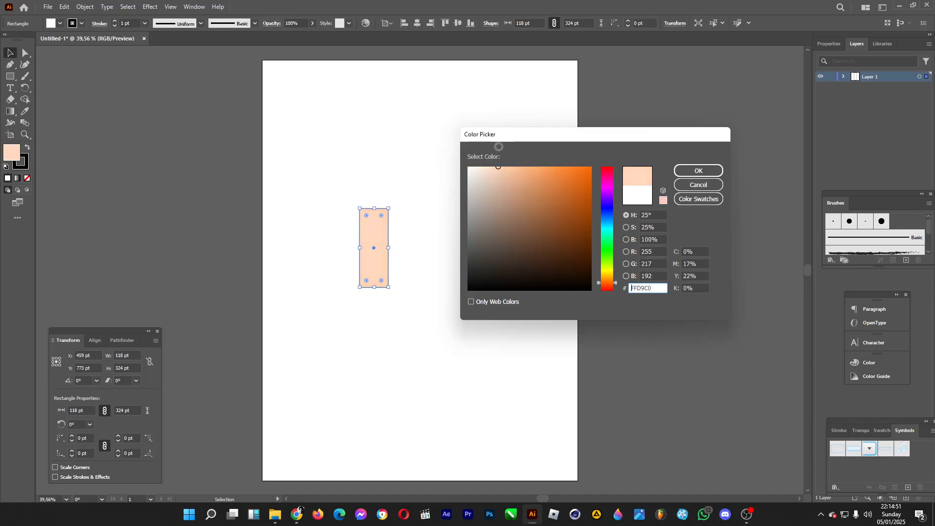
click(698, 171)
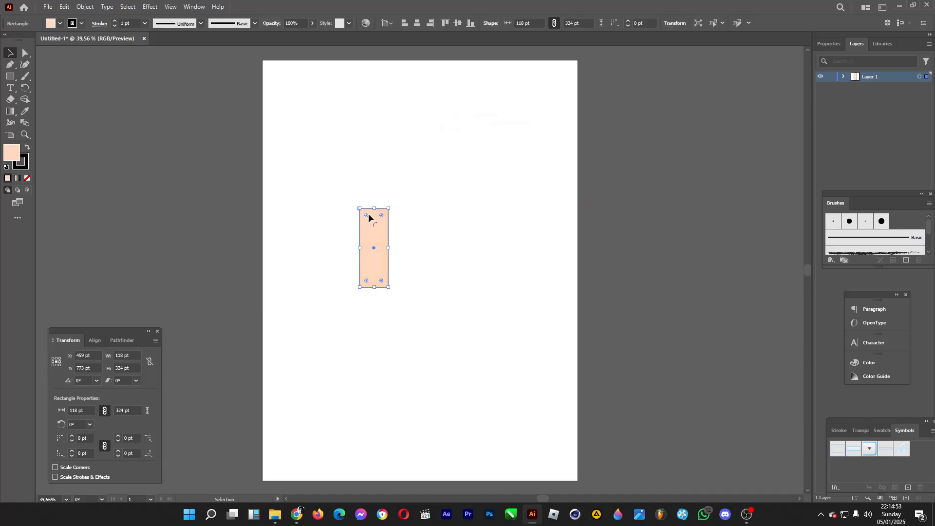
Fully round the rectangle's two top corners to form a thumb and remove its stroke.
mouse_move(364, 213)
mouse_down()
mouse_move(425, 222)
mouse_move(370, 220)
mouse_up()
drag(378, 253, 355, 205)
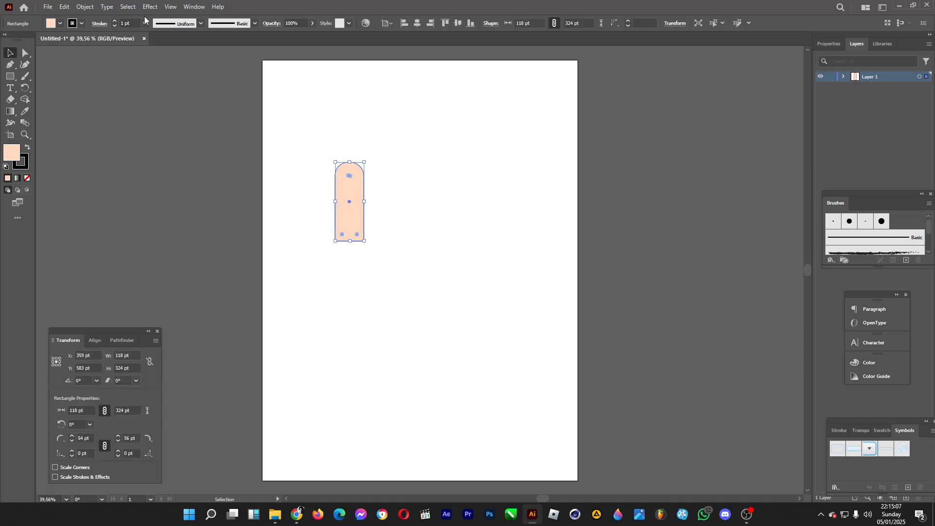
click(114, 26)
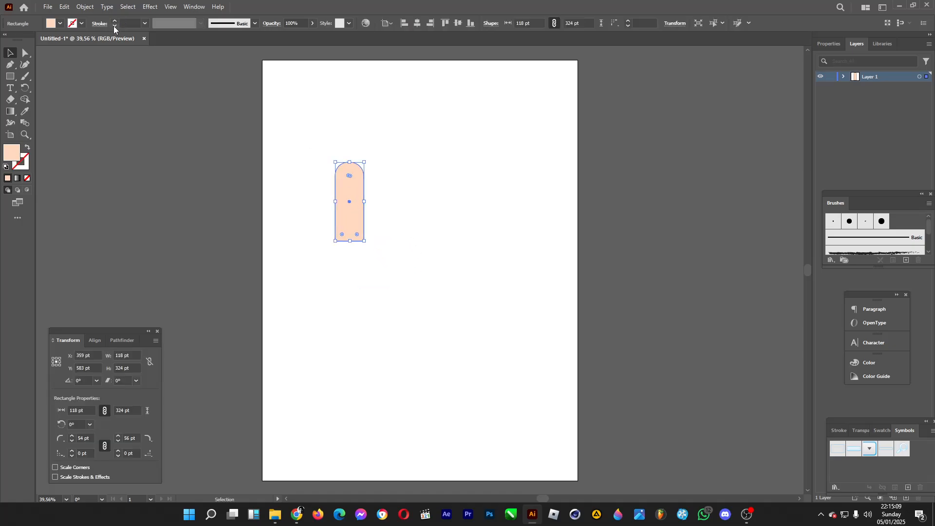
click(385, 133)
drag(345, 203, 339, 189)
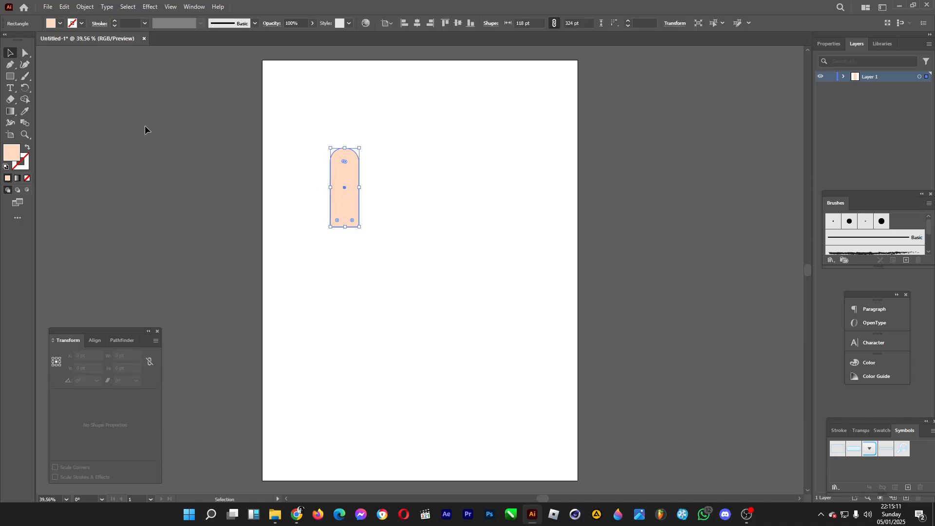
Draw a circle about 304 pt wide over the thumb's lower end, flush with the thumb's left edge.
click(11, 80)
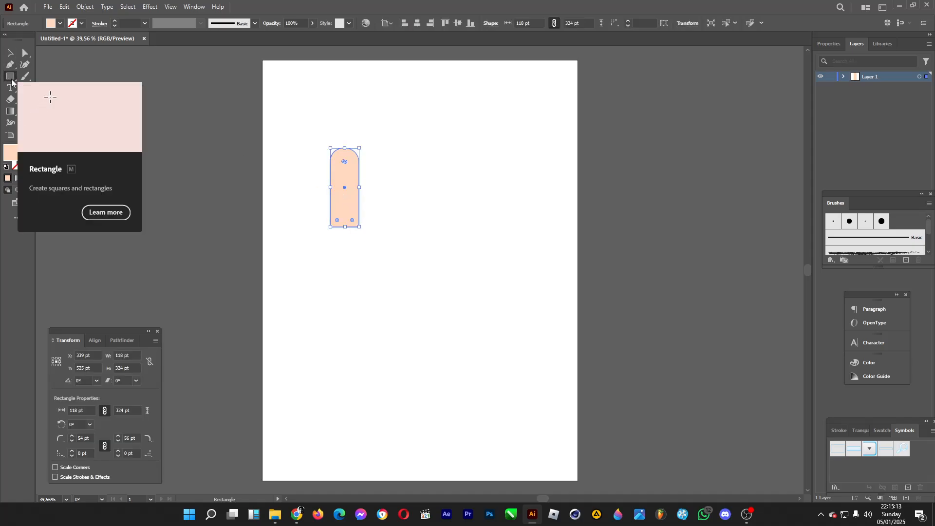
click(54, 88)
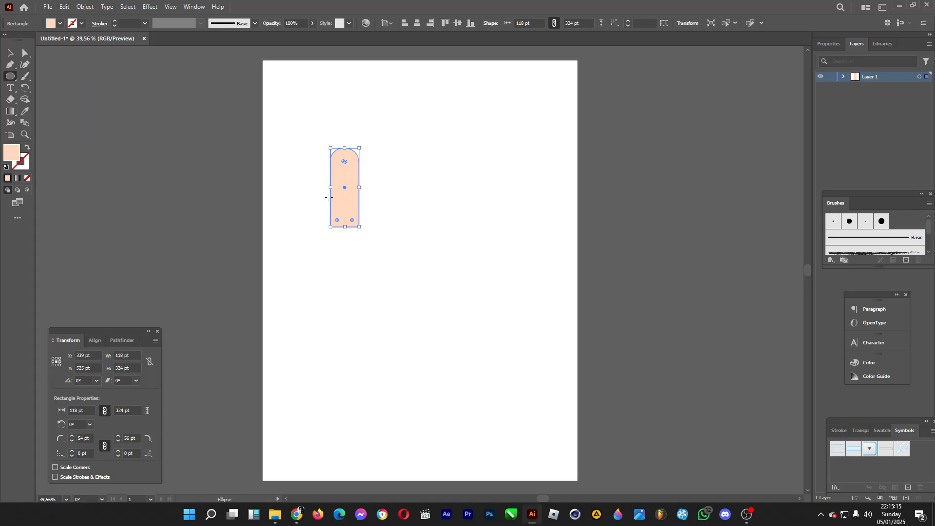
drag(330, 197, 404, 263)
key(v)
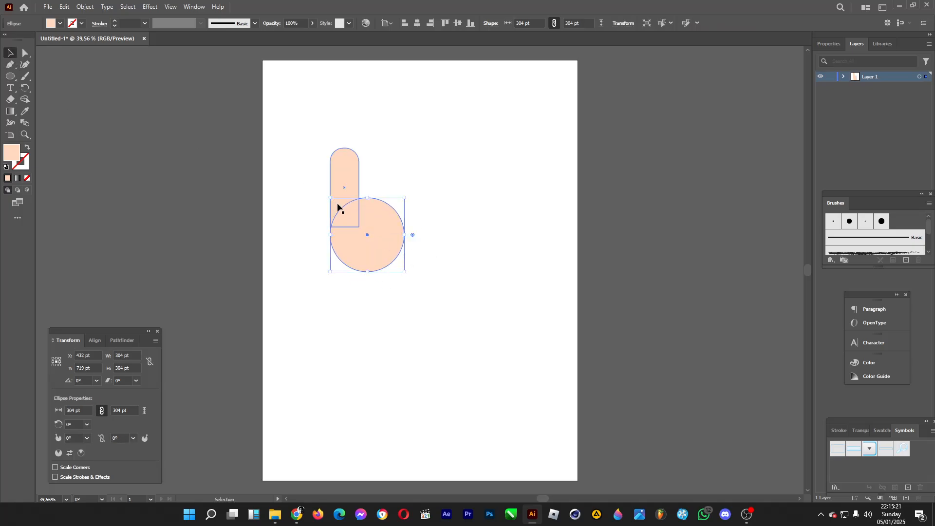
mouse_move(364, 220)
mouse_down()
mouse_move(364, 200)
mouse_move(364, 212)
mouse_up()
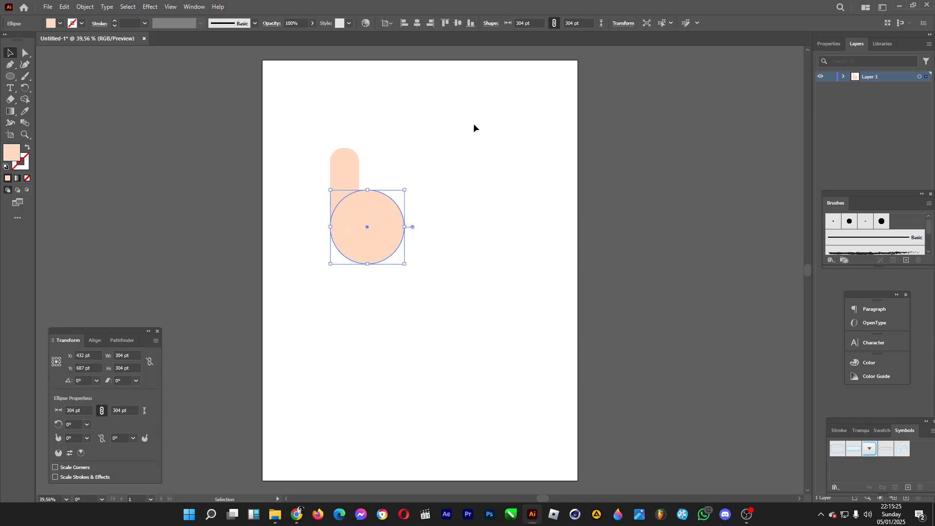
Merge the thumb and the circle into one shape with the Shape Builder tool.
drag(481, 112, 252, 340)
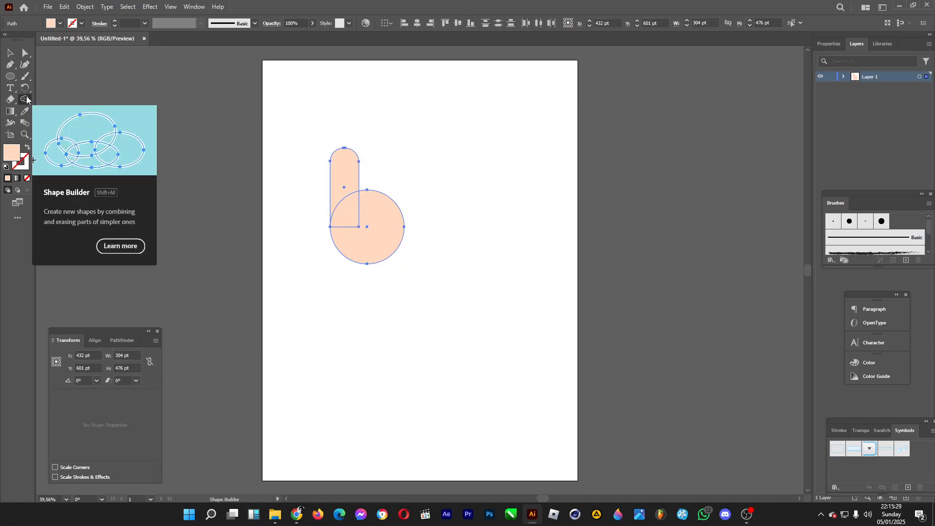
click(25, 99)
mouse_move(355, 209)
mouse_down()
mouse_move(344, 185)
mouse_move(367, 234)
mouse_up()
key(v)
click(549, 211)
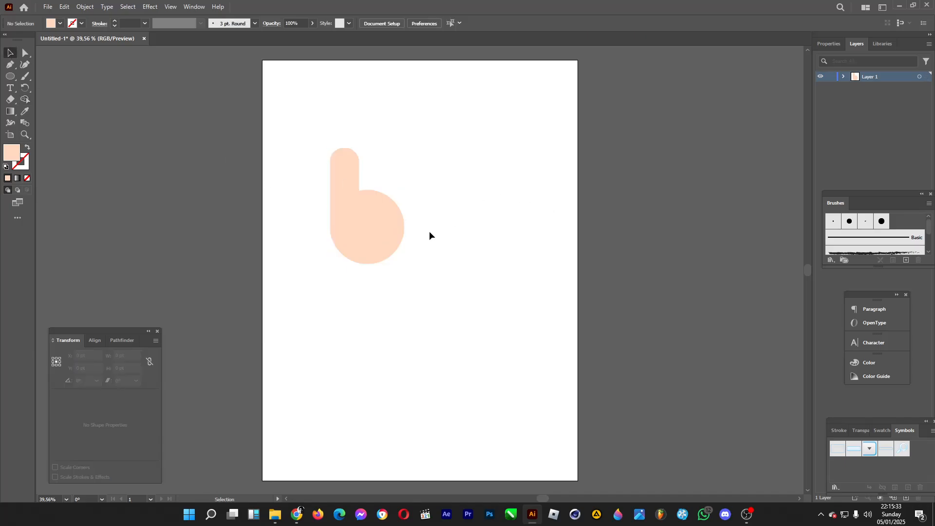
Create a new layer for the fingers and place it below Layer 1.
click(11, 76)
click(50, 76)
click(905, 498)
drag(867, 85, 871, 105)
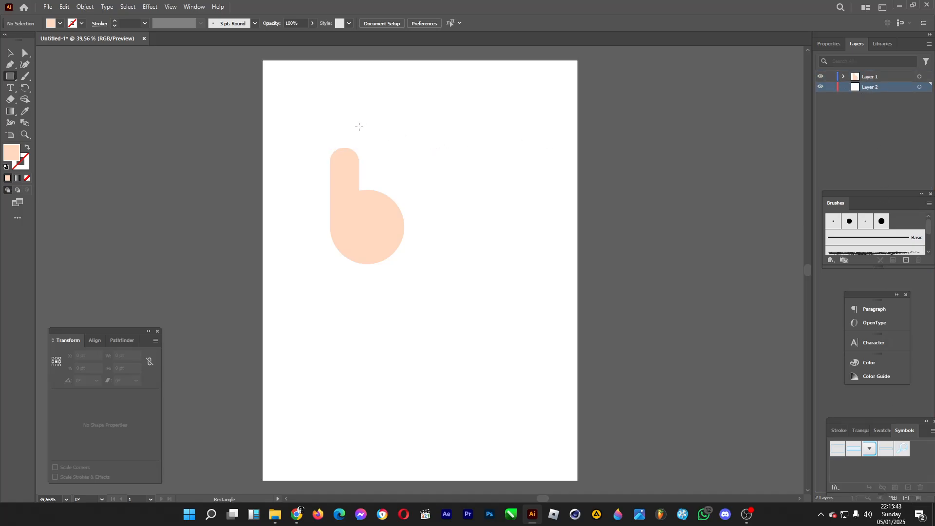
Draw a finger about 115 by 297 pt behind the thumb, filled with darker peach EDC4AE and with fully rounded top corners.
drag(361, 124, 389, 196)
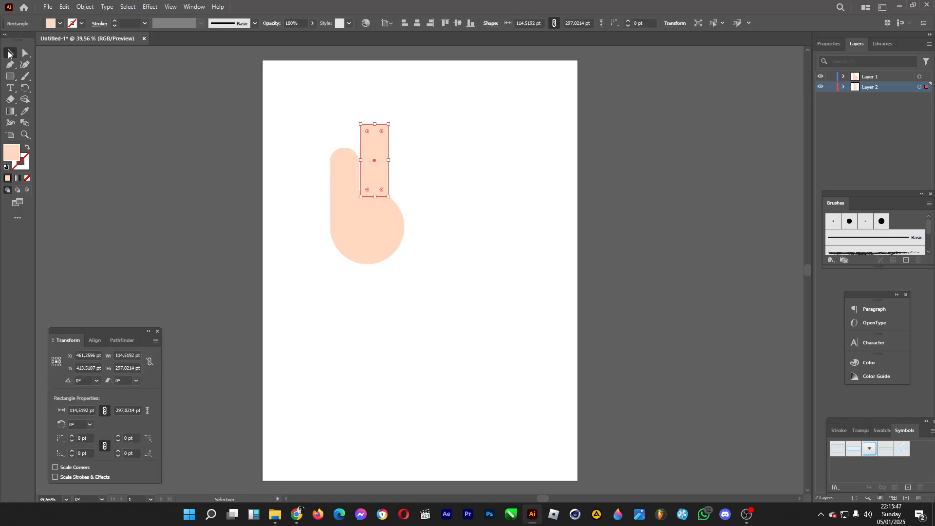
key(v)
mouse_move(377, 154)
mouse_down()
mouse_move(480, 159)
mouse_move(354, 134)
mouse_move(376, 152)
mouse_move(368, 160)
mouse_up()
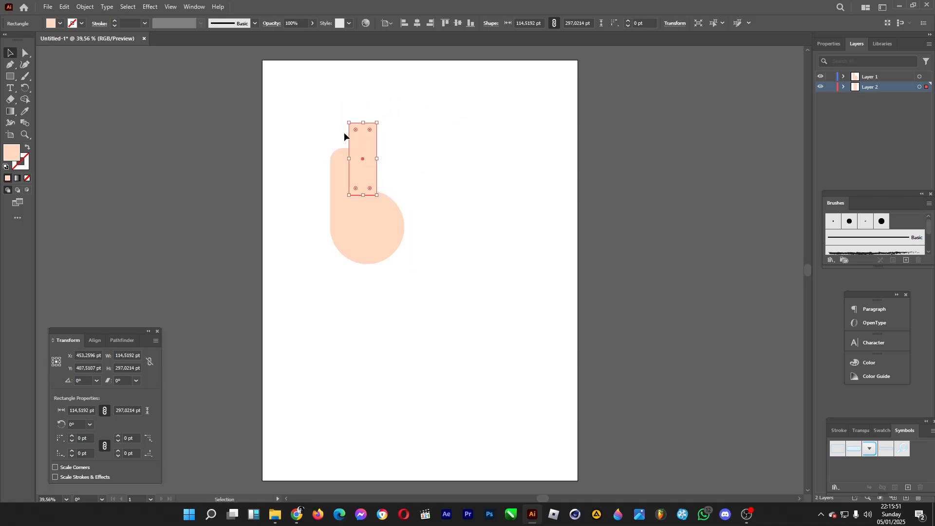
double_click(12, 156)
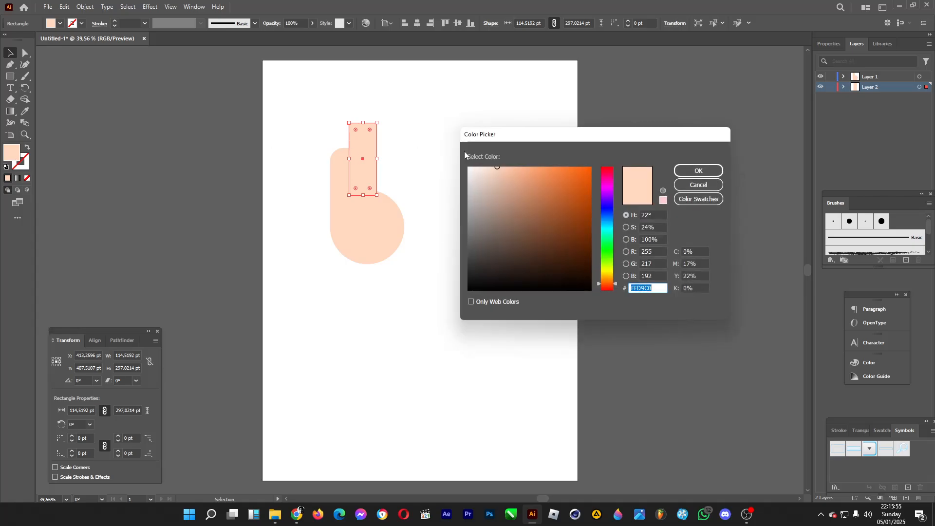
drag(516, 189, 501, 175)
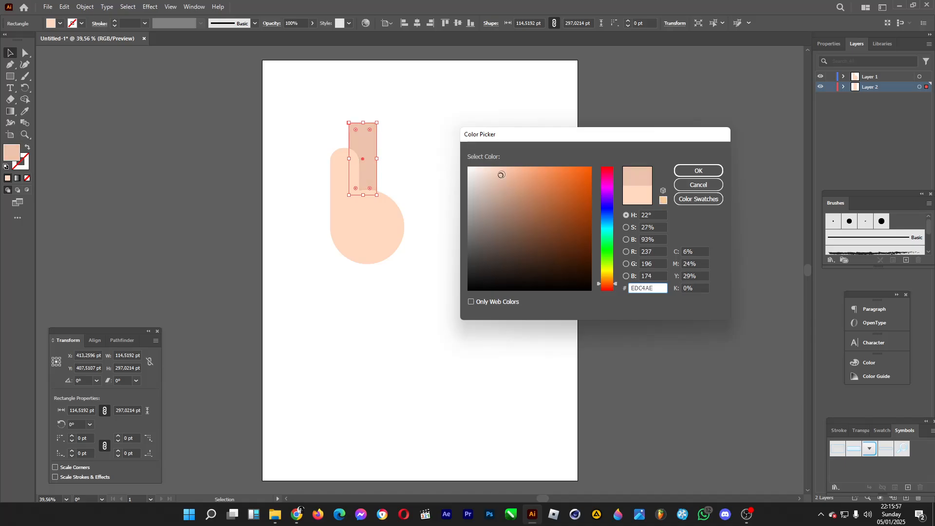
click(698, 170)
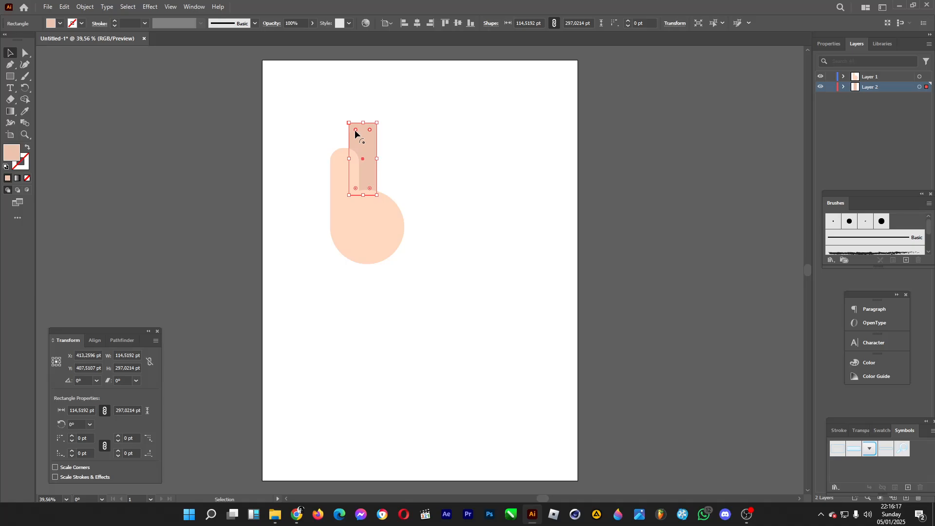
drag(355, 130, 375, 138)
Duplicate the finger and place the copy beside it as a middle finger lengthened to about 421 pt.
key(ctrl+c)
key(ctrl+v)
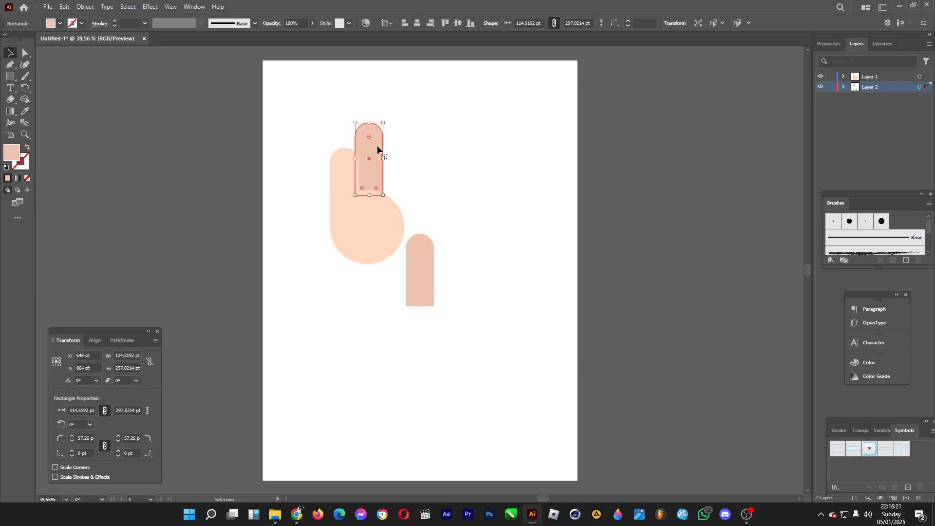
drag(422, 281, 390, 210)
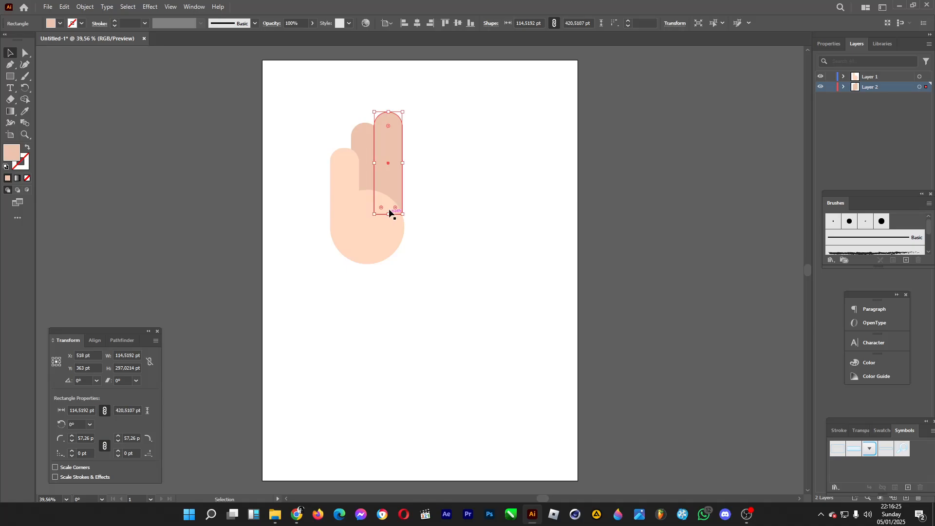
drag(388, 177, 400, 179)
Duplicate the middle finger and place the copy to its right, slightly lower, as the ring finger.
key(ctrl+c)
key(ctrl+v)
key(ctrl+z)
drag(418, 257, 416, 168)
click(467, 192)
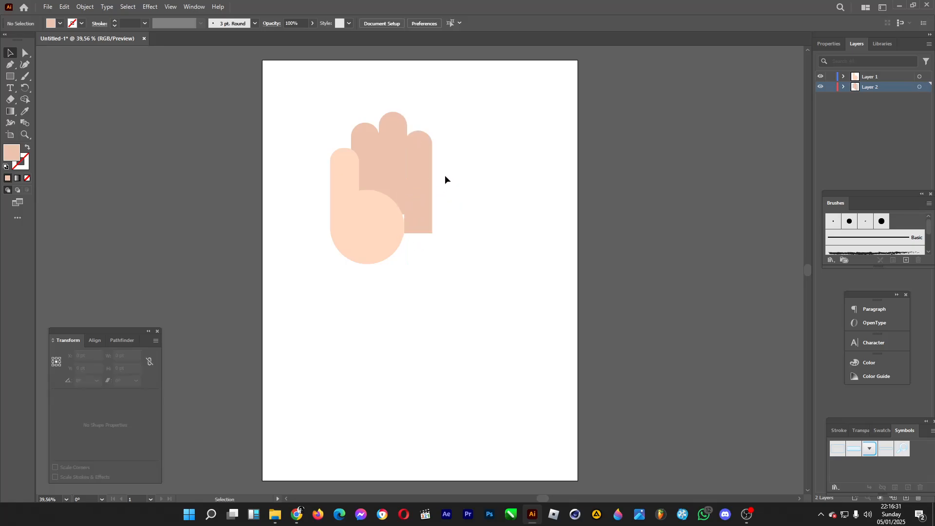
Add another finger copy to the right of the ring finger as a lower little finger, and shorten it from its base.
click(420, 194)
key(ctrl+z)
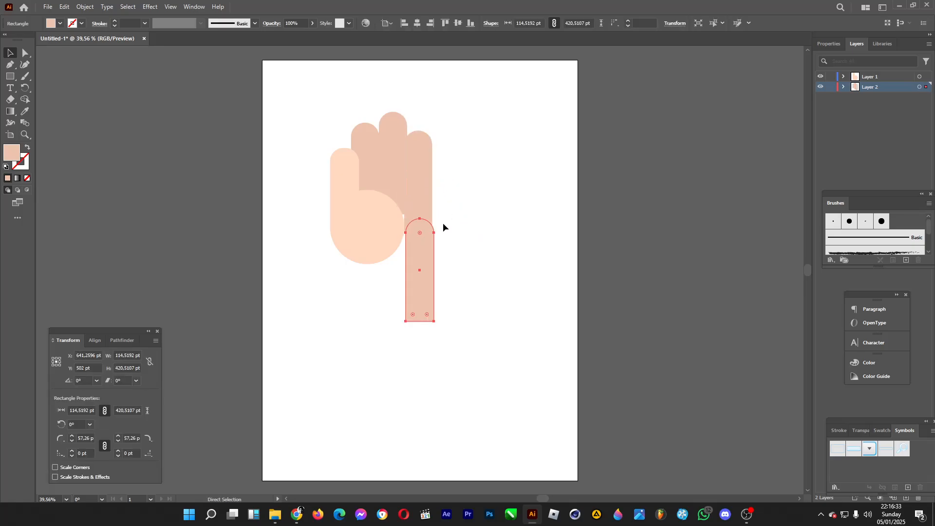
drag(423, 286, 448, 223)
drag(421, 194, 465, 131)
drag(464, 131, 418, 151)
drag(456, 187, 481, 187)
drag(471, 201, 447, 200)
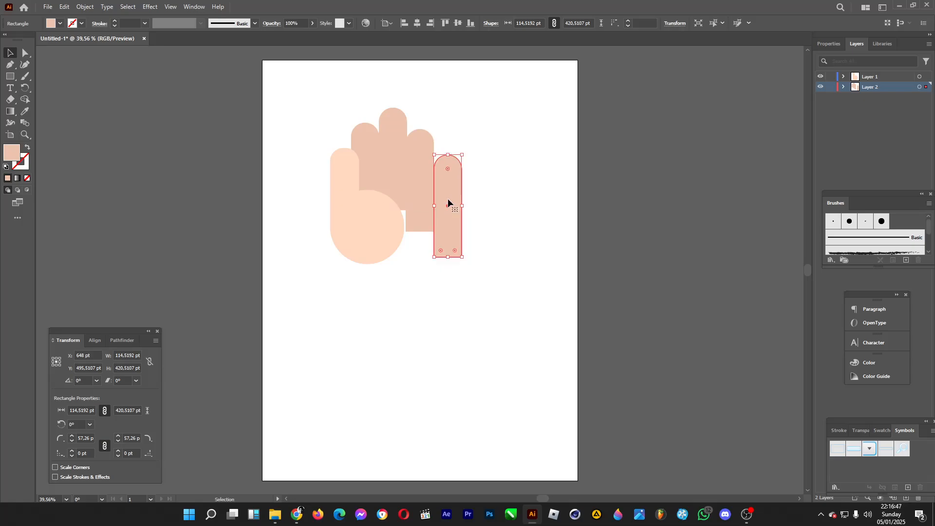
drag(448, 259, 448, 221)
click(491, 237)
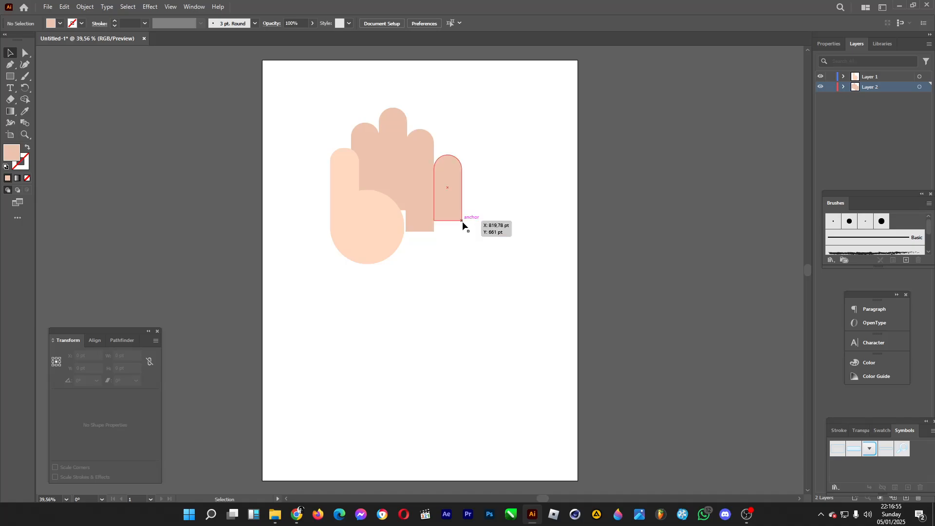
click(10, 77)
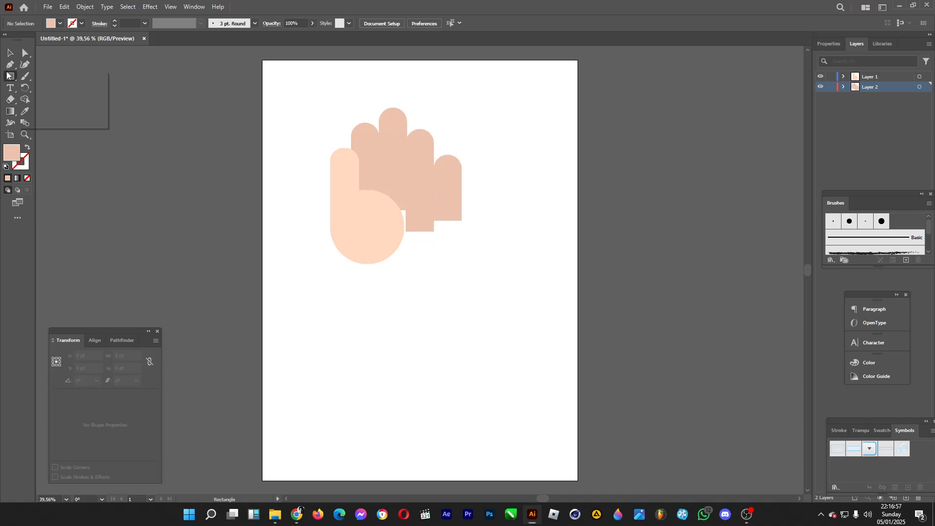
click(54, 89)
mouse_move(461, 180)
mouse_down()
mouse_move(382, 258)
mouse_move(348, 265)
mouse_move(365, 229)
mouse_up()
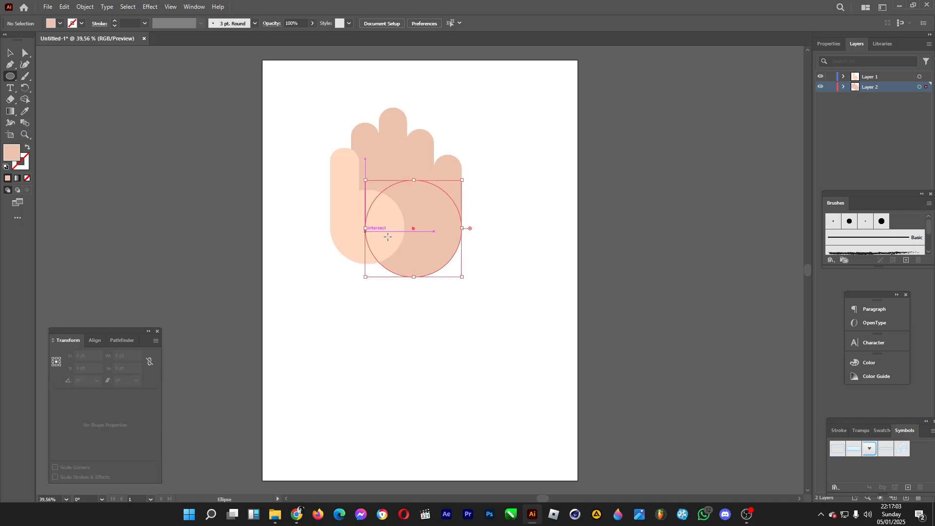
key(ctrl+z)
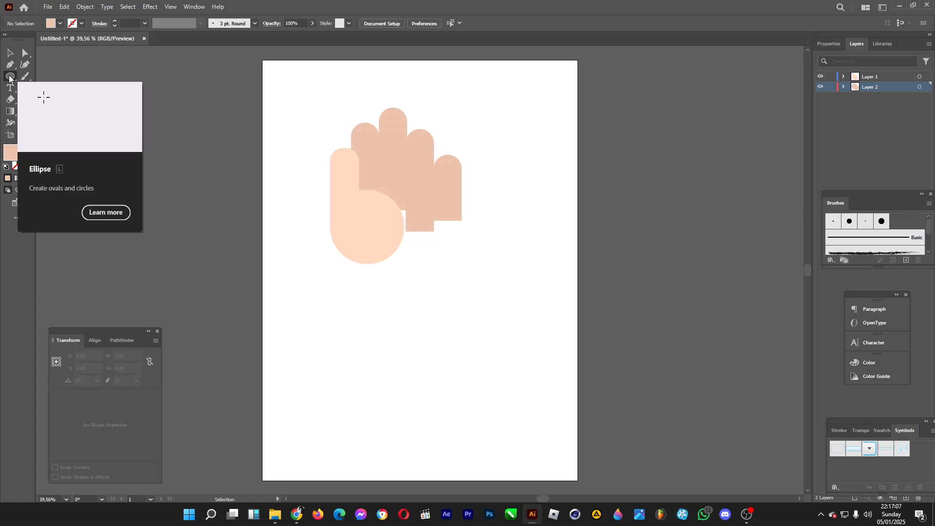
Draw a palm rectangle about 540 by 336 pt under the fingers and round its bottom corners to 214 pt.
drag(9, 78, 51, 78)
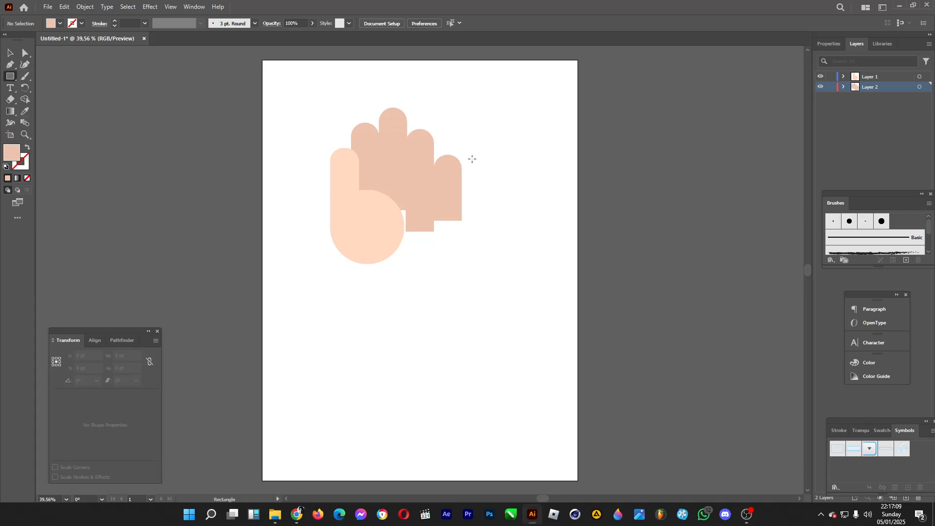
drag(462, 193, 331, 275)
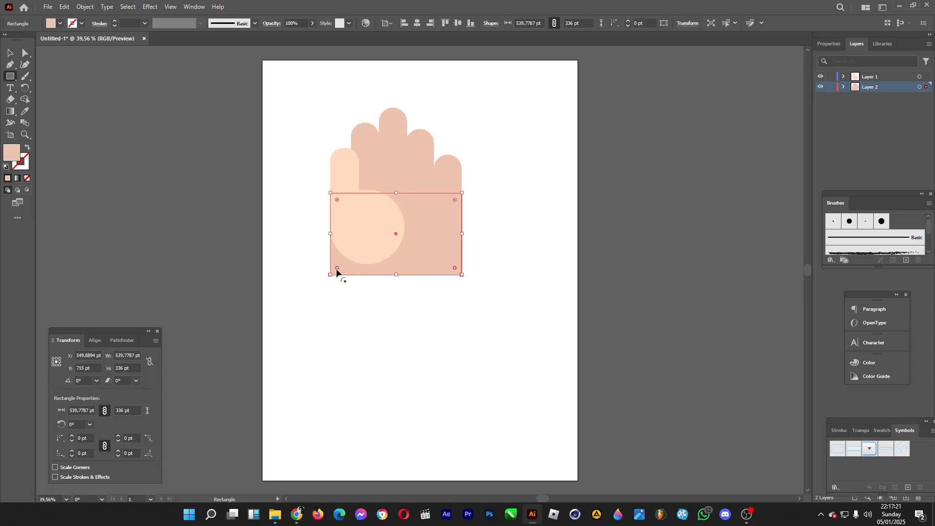
drag(336, 268, 431, 271)
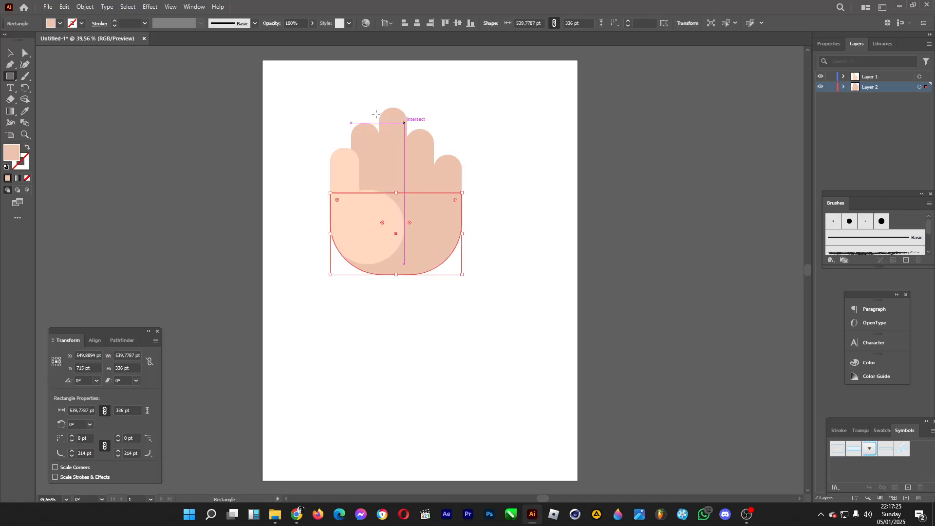
Extend the middle finger upward and raise the ring and little fingers slightly.
key(v)
click(397, 117)
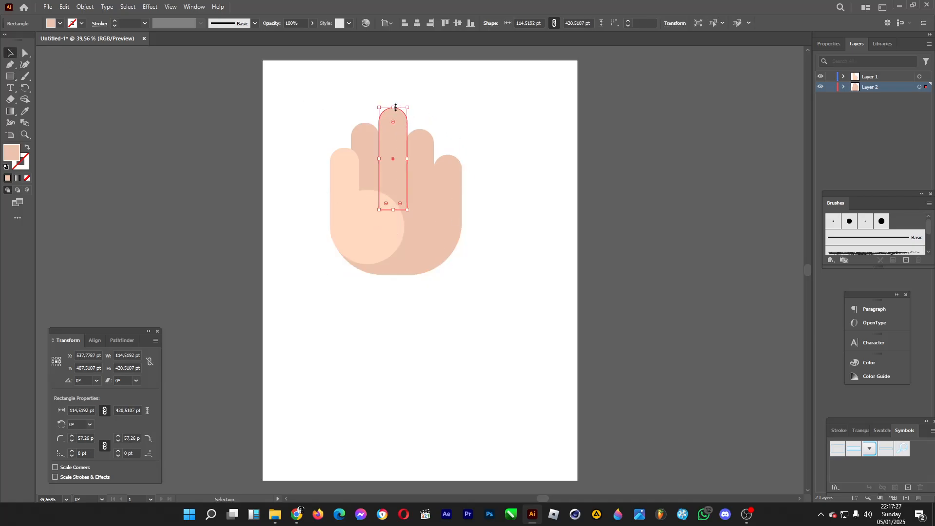
drag(395, 107, 396, 97)
click(422, 132)
drag(422, 129, 448, 163)
Widen the palm shape to about 544 pt so its outer edge lines up with the little finger.
click(458, 228)
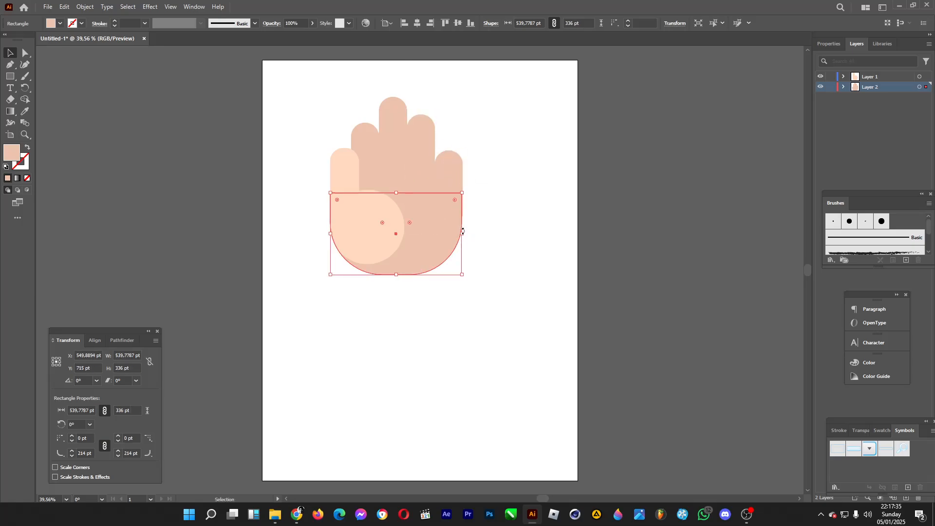
drag(461, 232, 464, 219)
key(ctrl+z)
shift+click(371, 157)
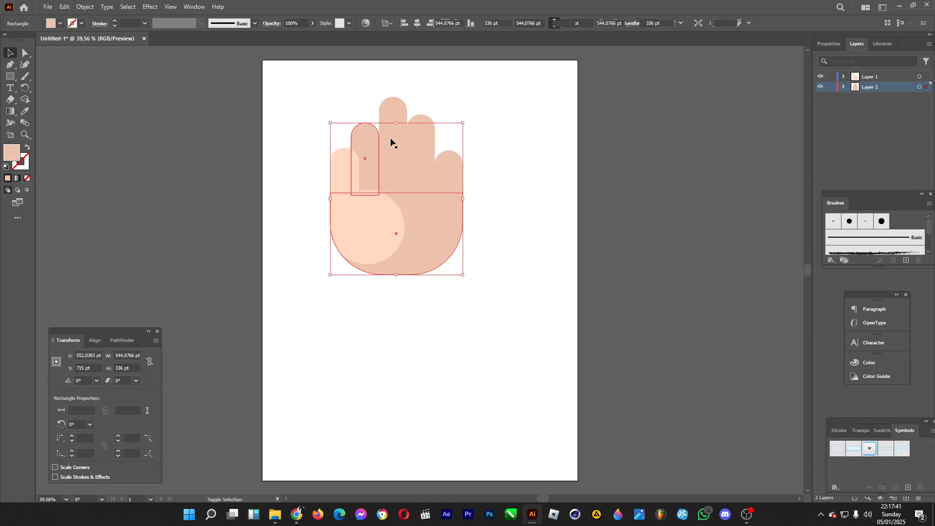
shift+click(394, 137)
shift+click(428, 161)
shift+click(446, 178)
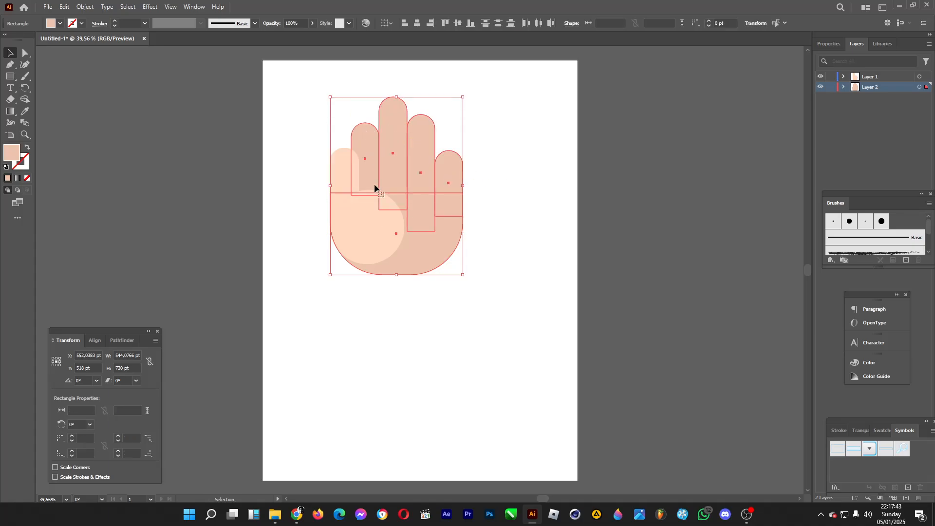
click(473, 147)
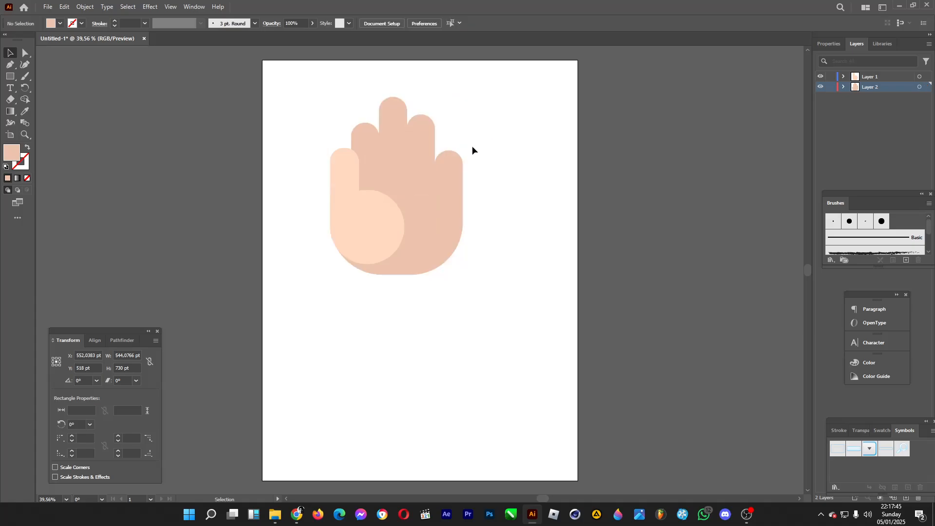
Extend the little finger upward to about 306 pt tall and merge the four fingers with the palm using Shape Builder.
click(449, 152)
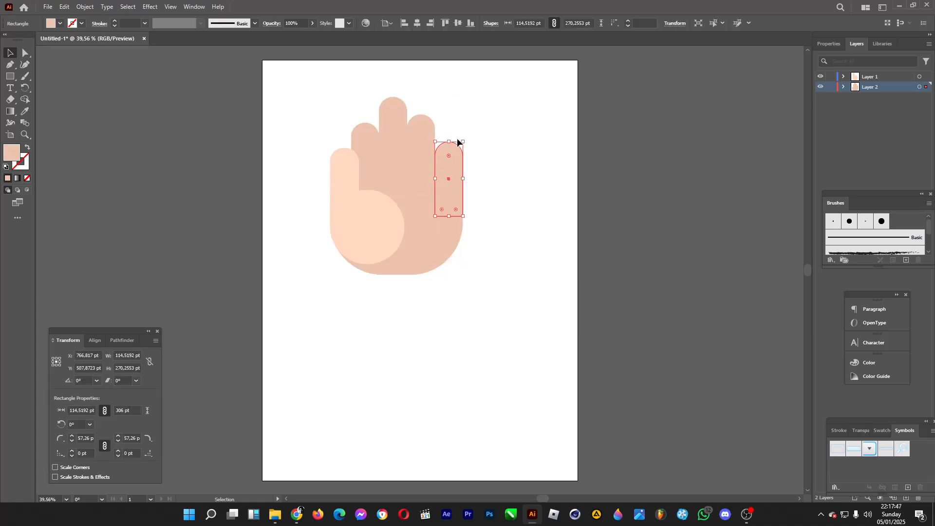
shift+click(420, 139)
shift+click(393, 144)
shift+click(369, 150)
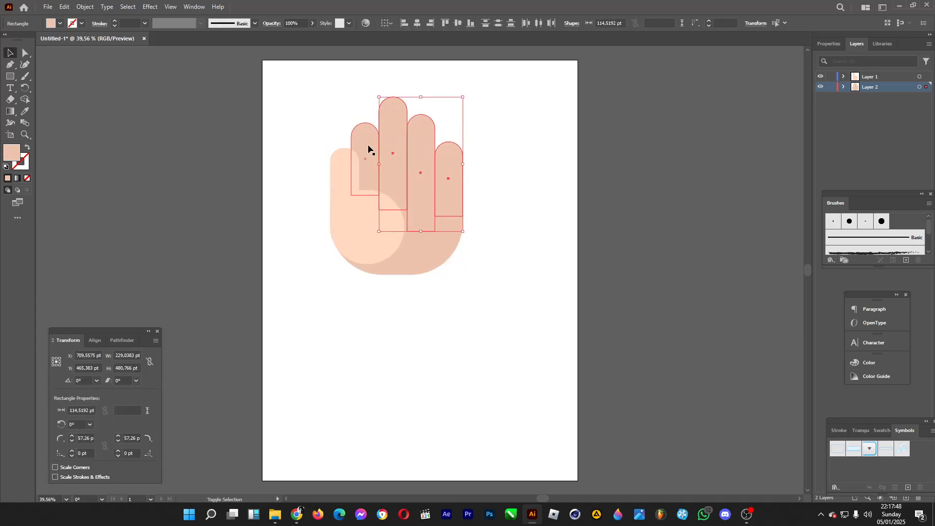
shift+click(428, 240)
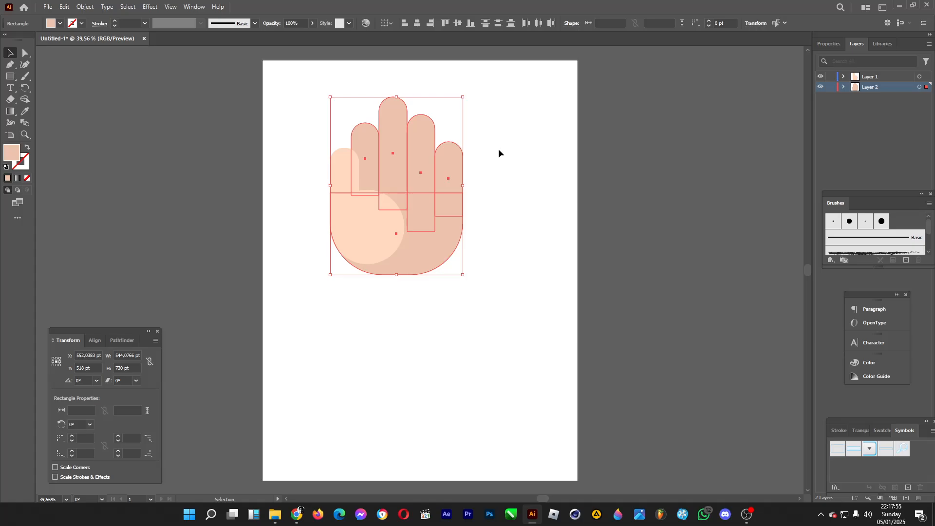
click(25, 99)
mouse_move(365, 145)
mouse_down()
mouse_move(419, 153)
mouse_move(434, 166)
mouse_move(414, 191)
mouse_move(422, 247)
mouse_move(450, 206)
mouse_move(396, 192)
mouse_up()
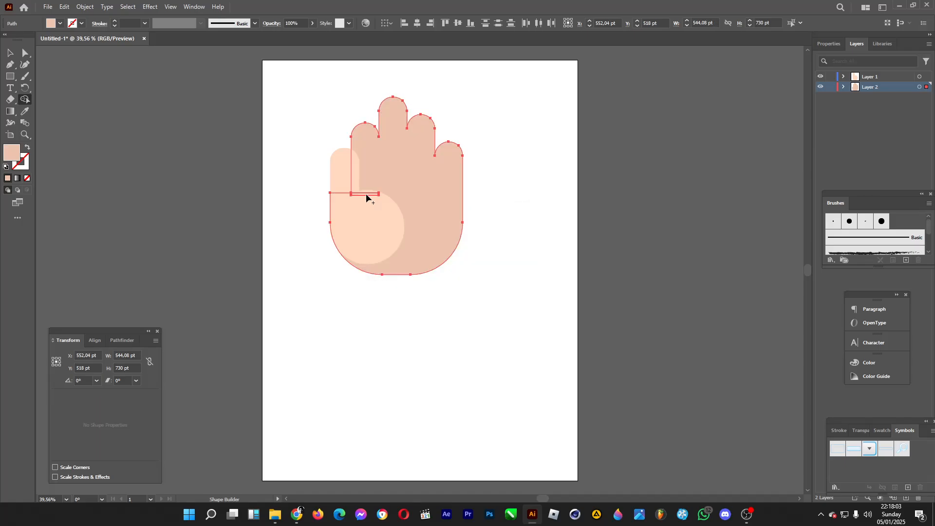
click(9, 53)
click(343, 113)
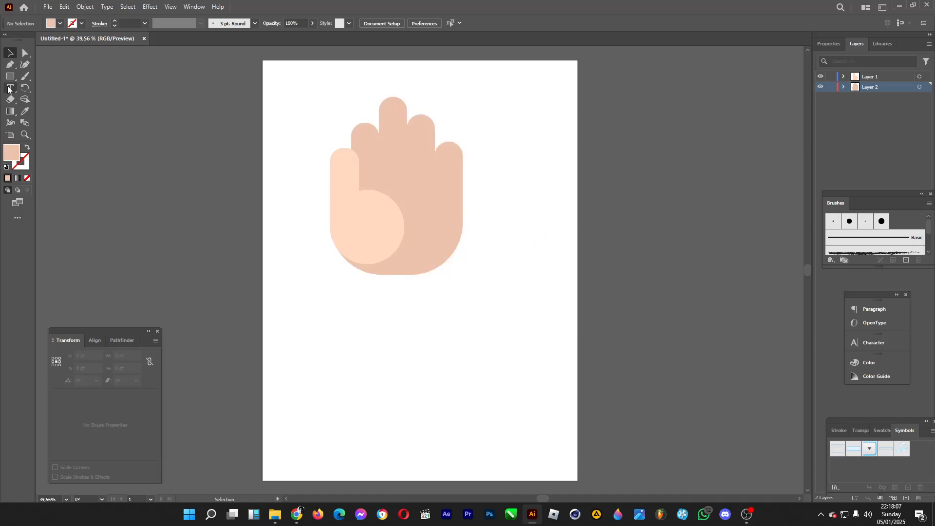
Add a new layer above the others and draw a vertical Pen line about 202 pt long between the index and middle fingers.
click(12, 66)
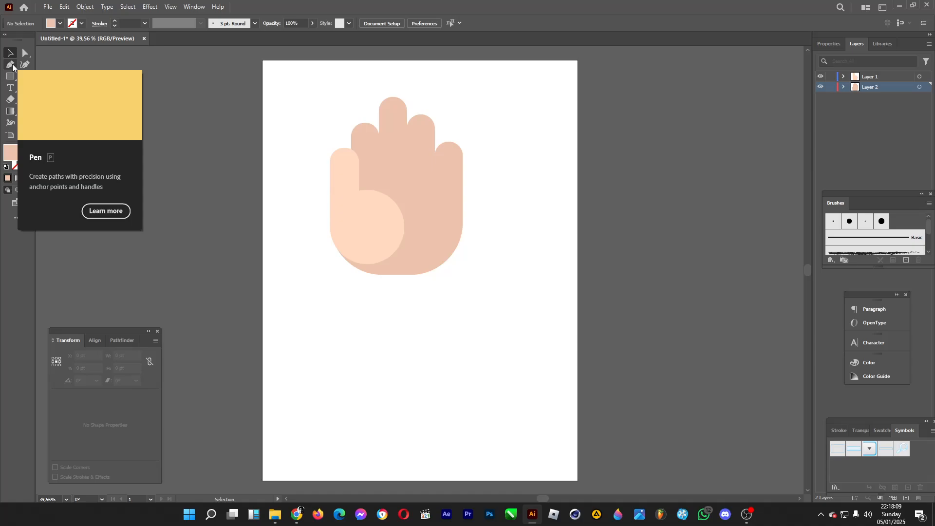
click(907, 499)
drag(870, 81, 872, 73)
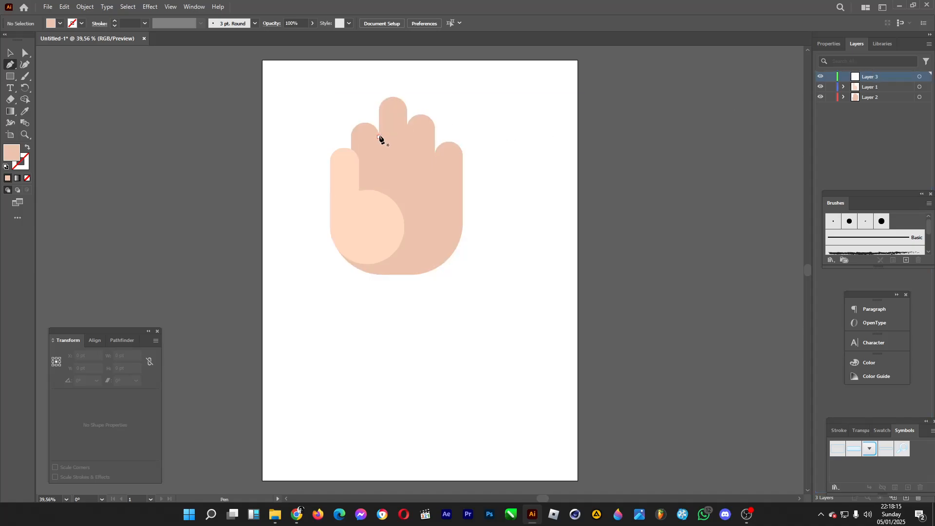
click(379, 137)
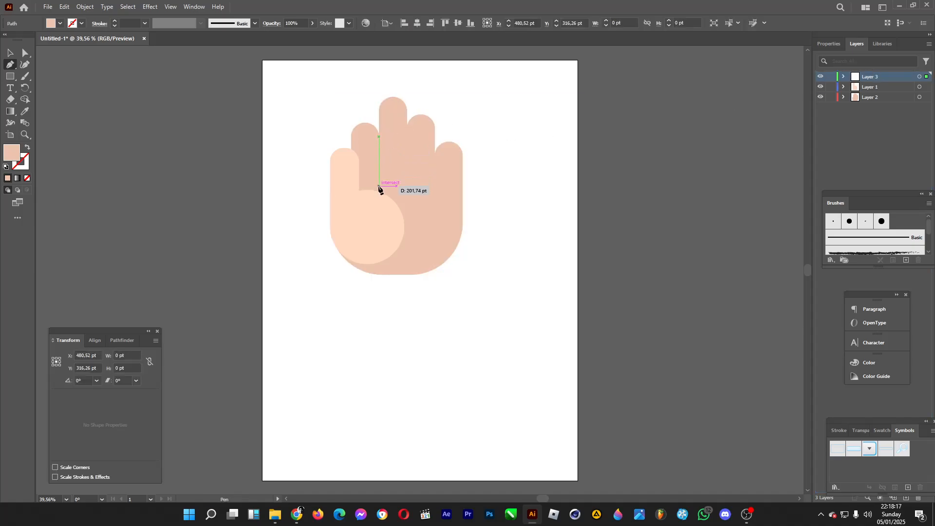
click(380, 186)
key(v)
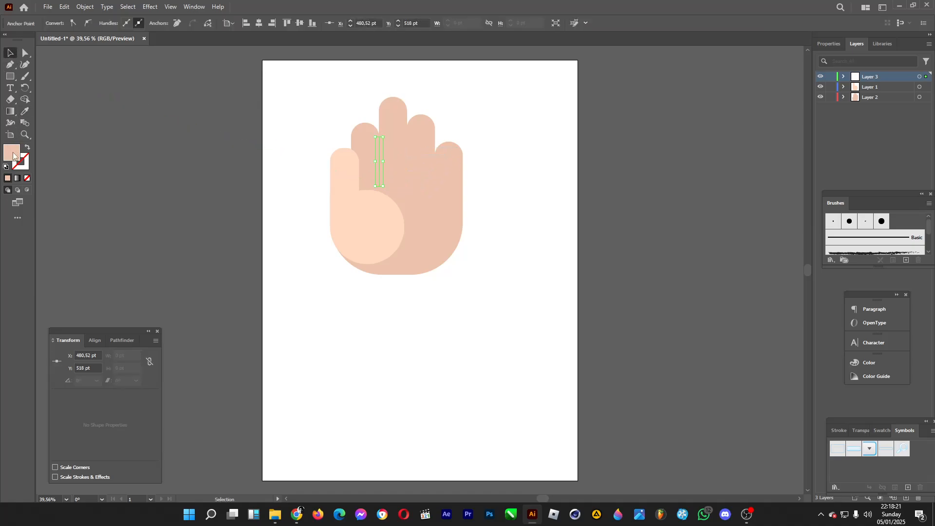
Set the finger line's stroke color to brown 7F4C2F.
double_click(23, 165)
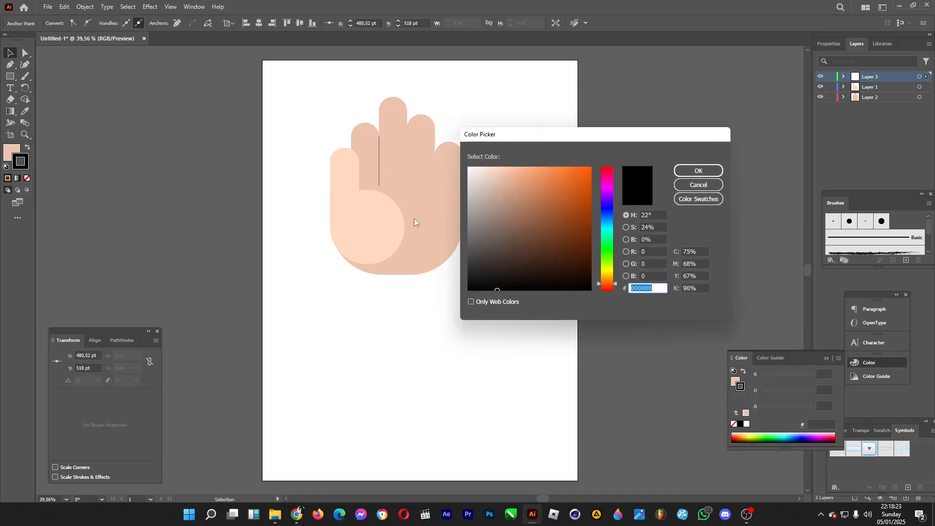
drag(524, 253, 463, 253)
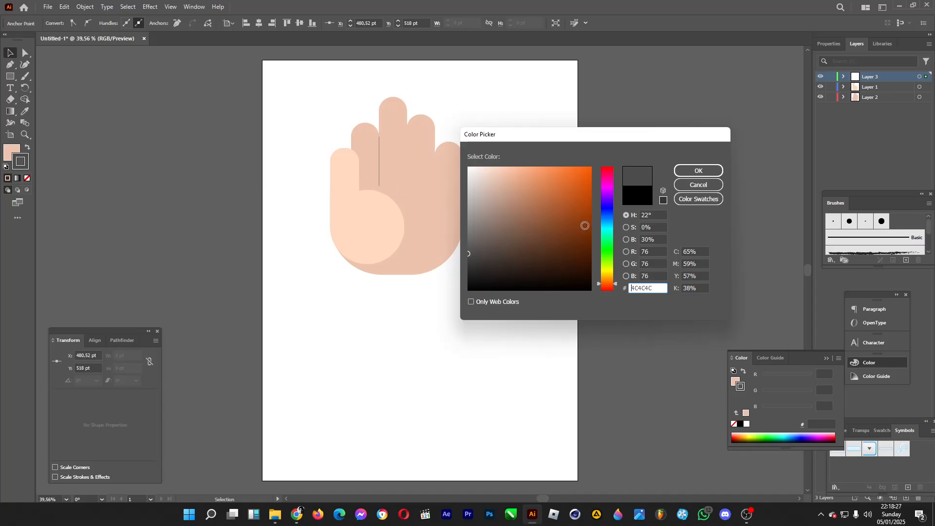
drag(492, 232, 544, 231)
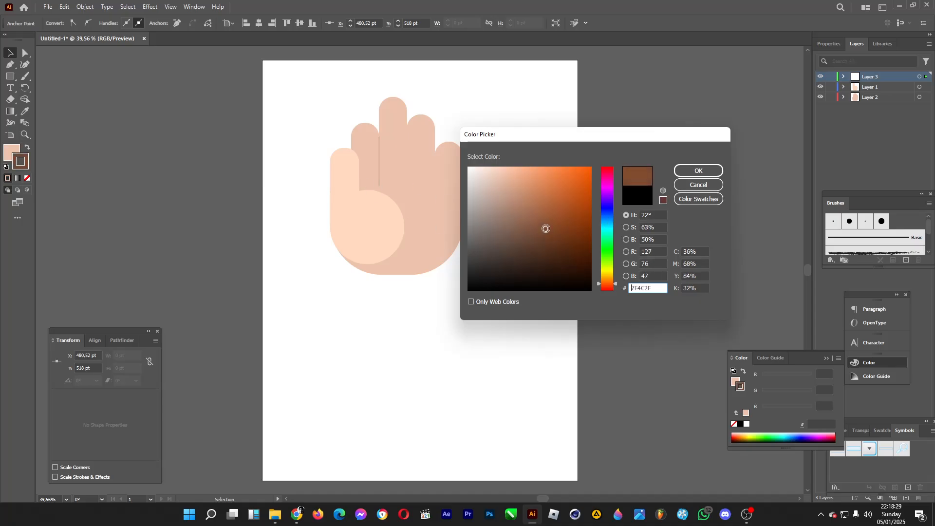
click(695, 170)
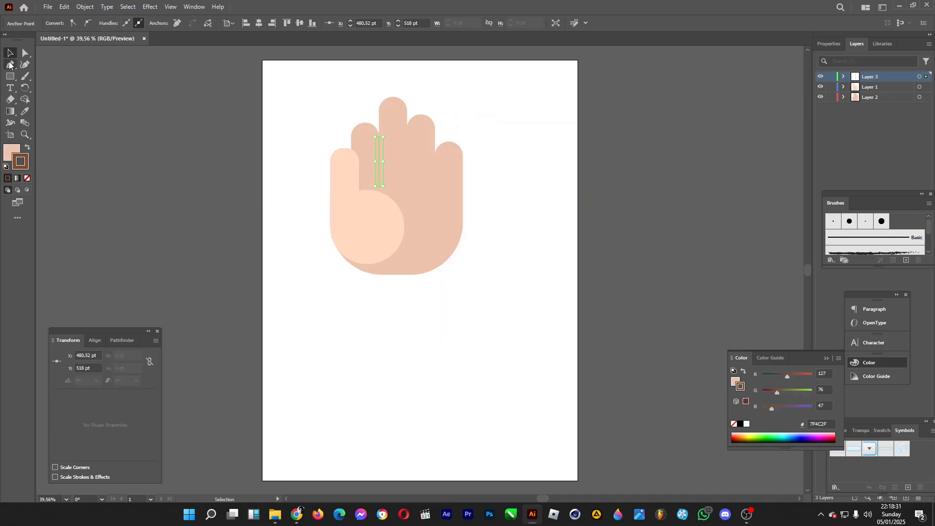
Thicken the middle of the finger line to about 15 pt with the Width tool, leaving the ends tapered.
click(10, 124)
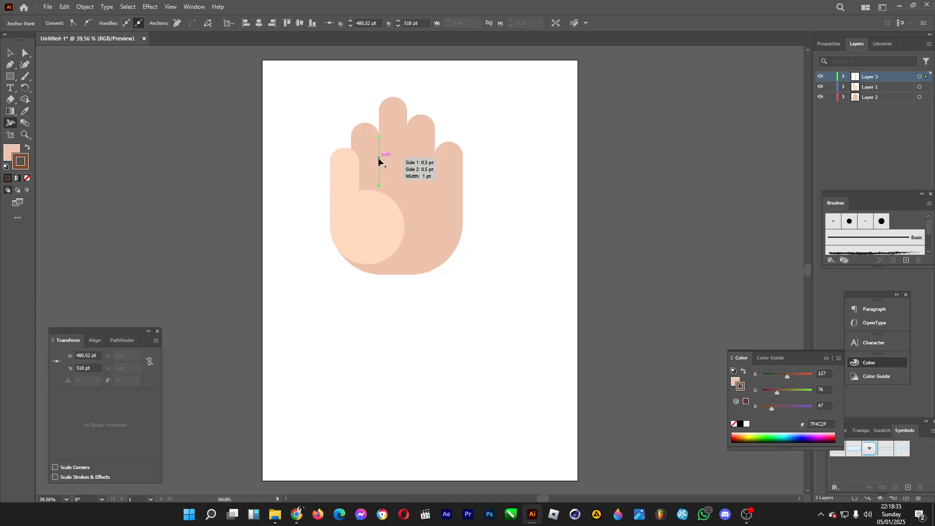
drag(380, 160, 383, 175)
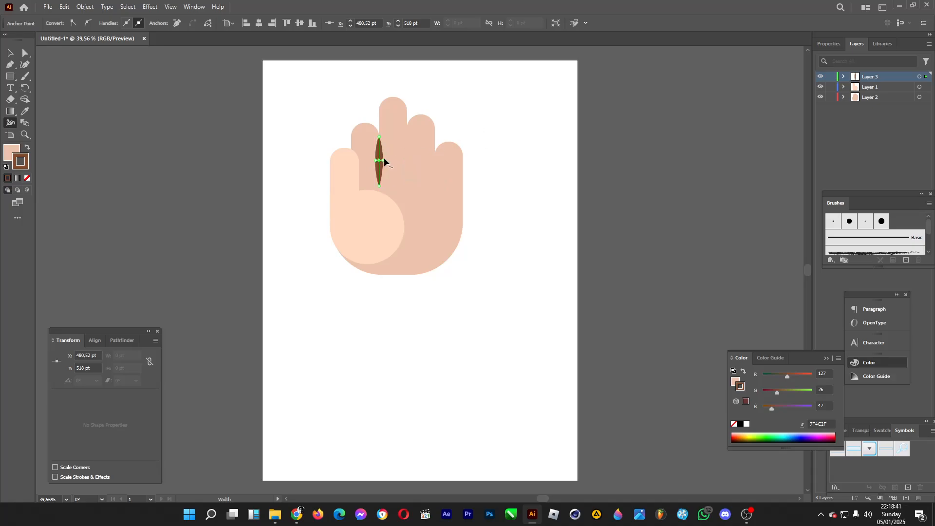
key(ctrl+z)
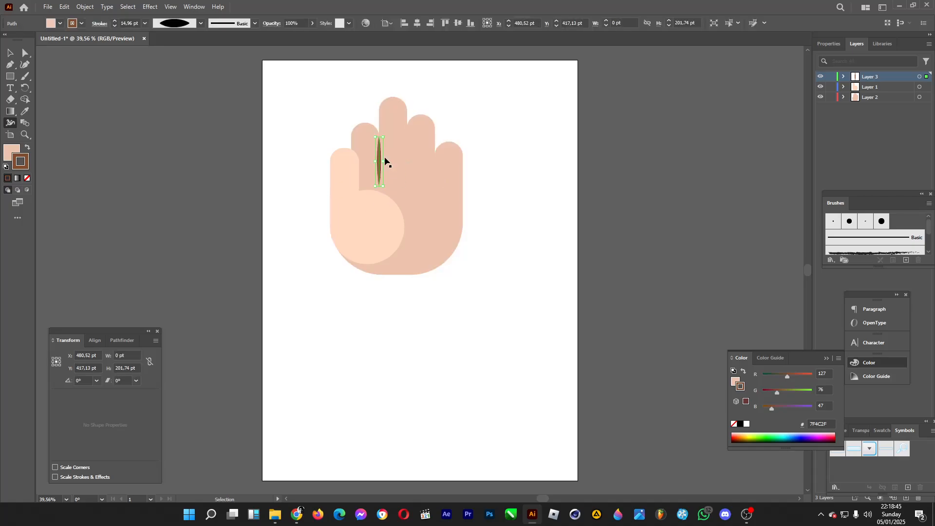
Place a copy of the tapered line between the middle and ring fingers and lengthen it downward to about 256 pt.
mouse_move(387, 160)
mouse_down()
mouse_move(428, 269)
mouse_move(406, 137)
mouse_up()
click(9, 52)
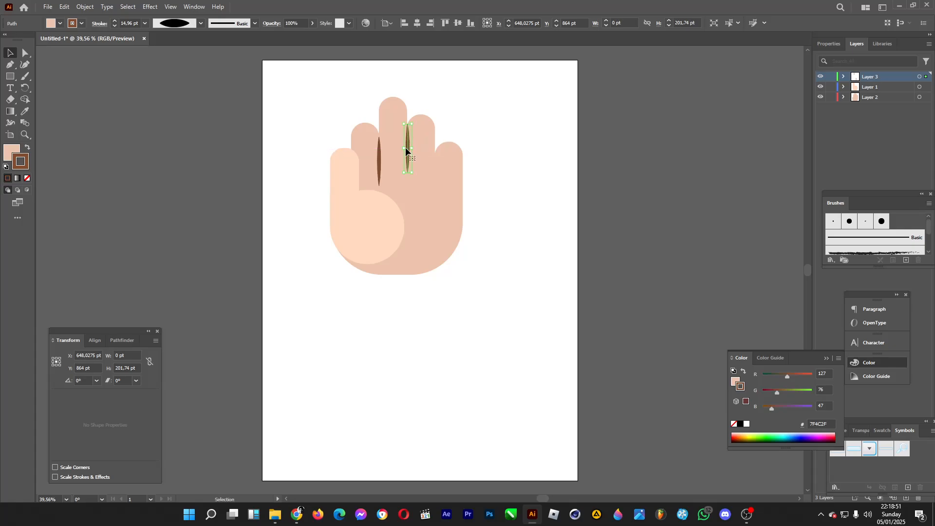
drag(407, 174, 408, 186)
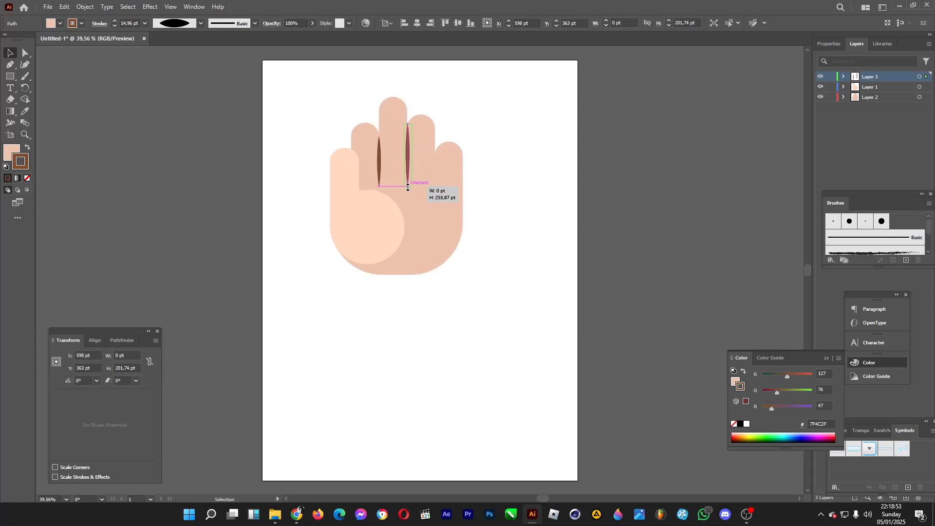
click(549, 144)
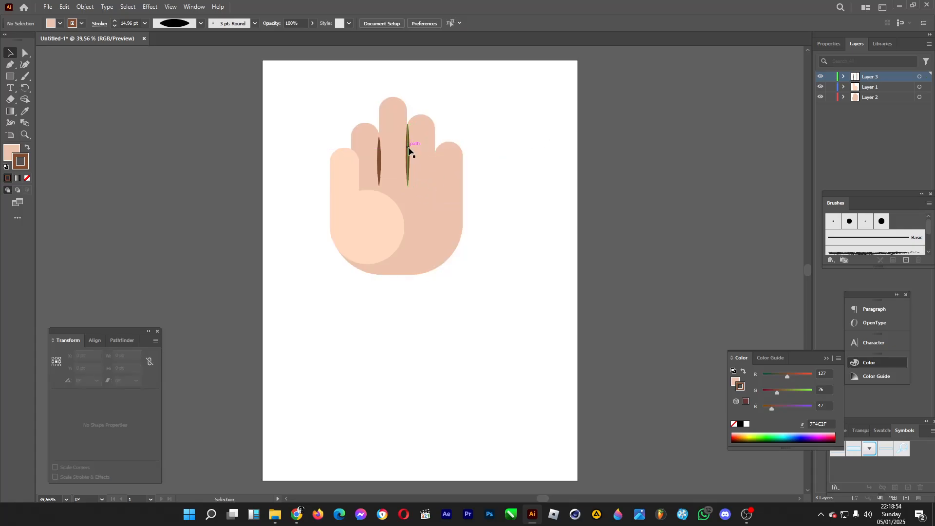
Duplicate the first tapered line and place the copy between the ring and little fingers.
click(380, 159)
key(ctrl+c)
key(ctrl+v)
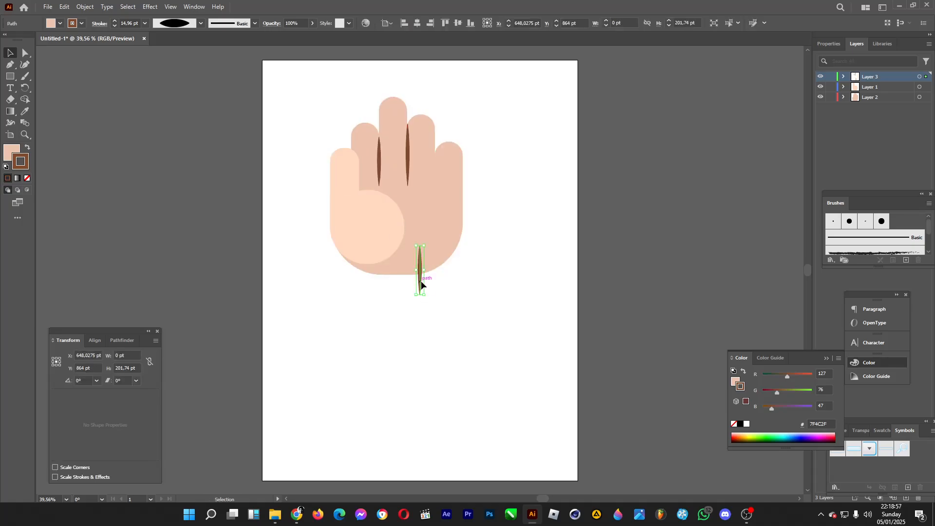
mouse_move(422, 285)
mouse_down()
mouse_move(437, 181)
mouse_move(432, 194)
mouse_up()
click(520, 186)
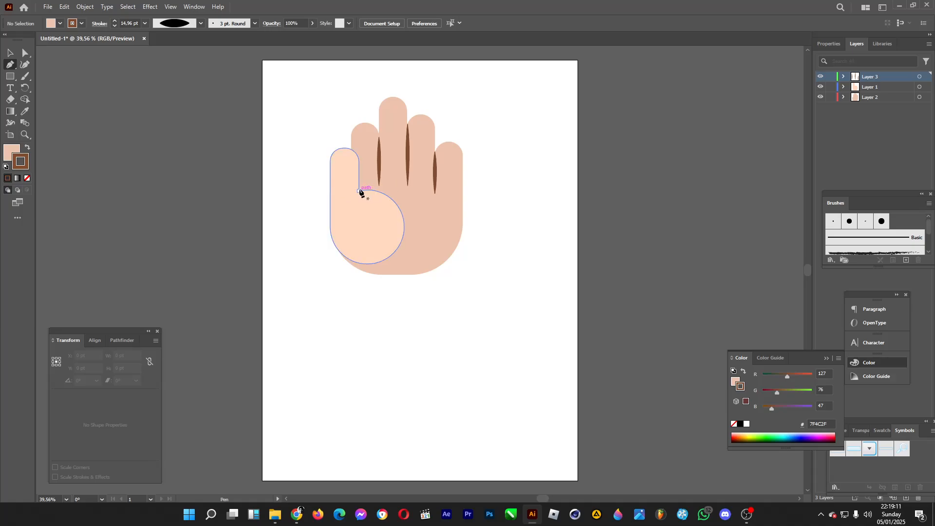
Draw a gently arched Pen crease about 368 pt wide from the thumb's inner corner, below the finger lines, to the little finger's base.
click(358, 190)
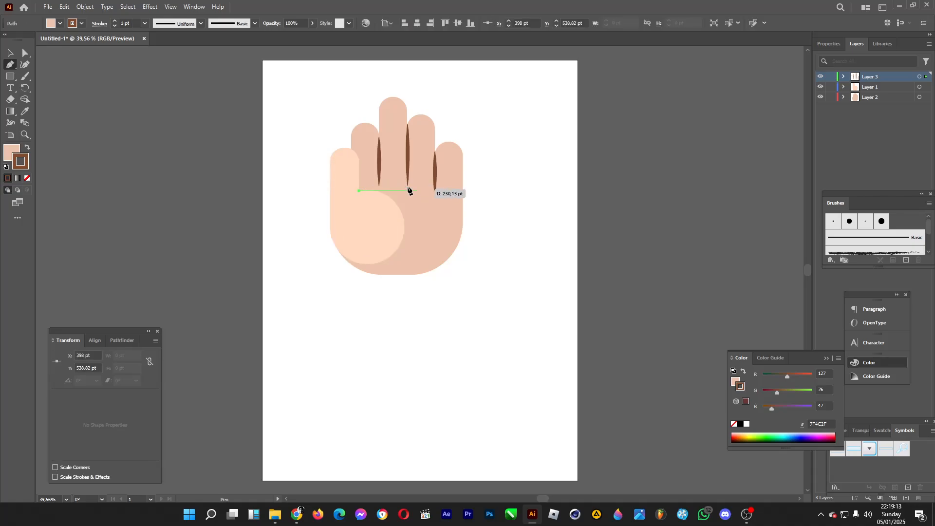
click(379, 187)
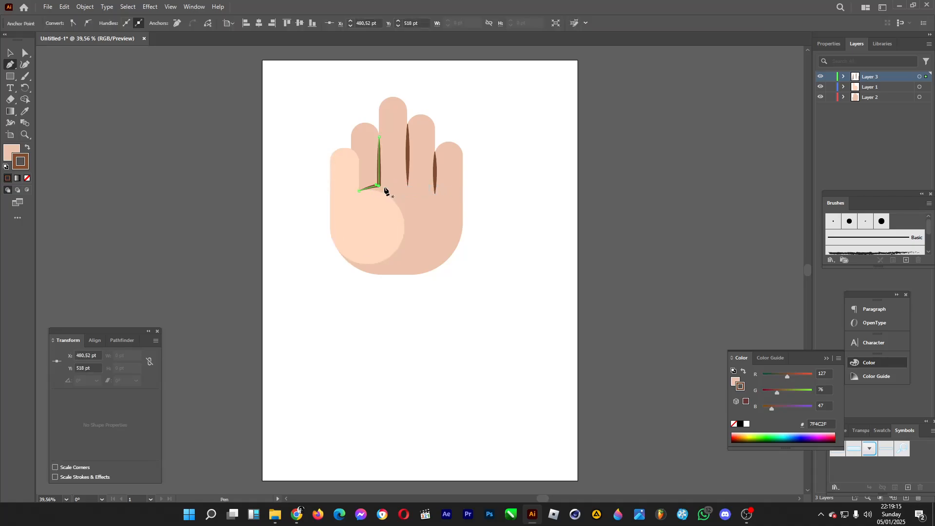
key(ctrl+z)
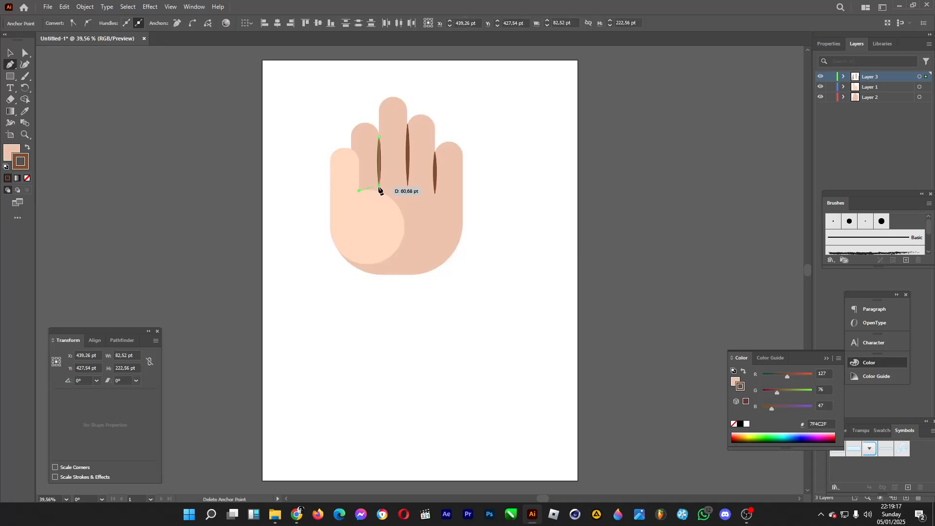
click(408, 186)
drag(444, 186, 449, 203)
key(ctrl+z)
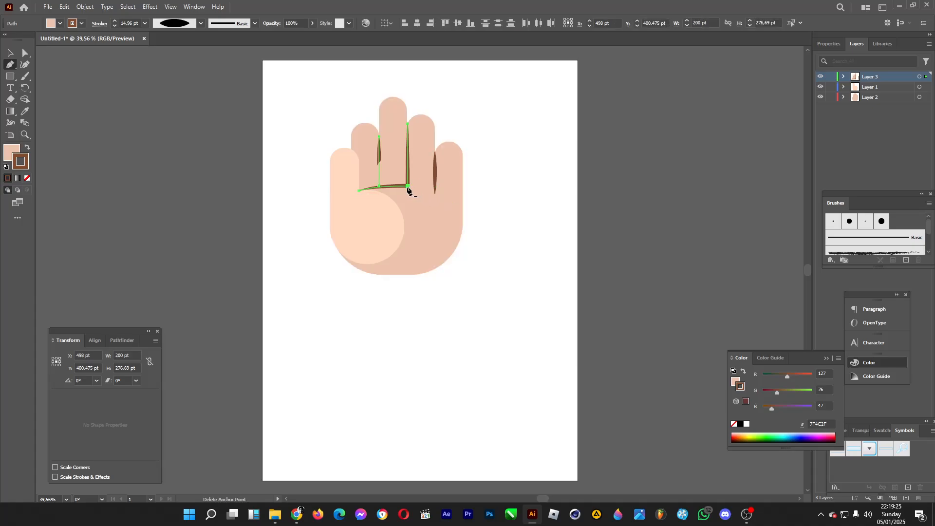
key(ctrl+z)
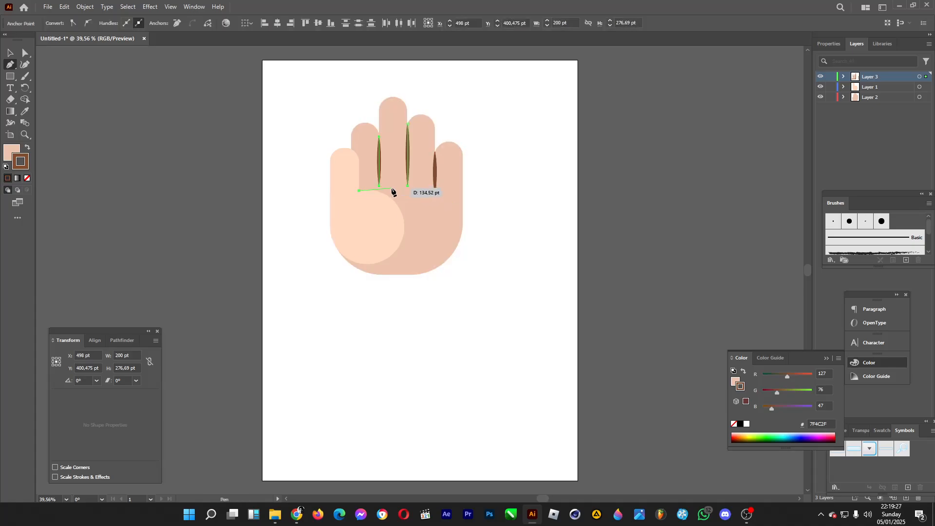
click(392, 188)
click(410, 189)
click(454, 200)
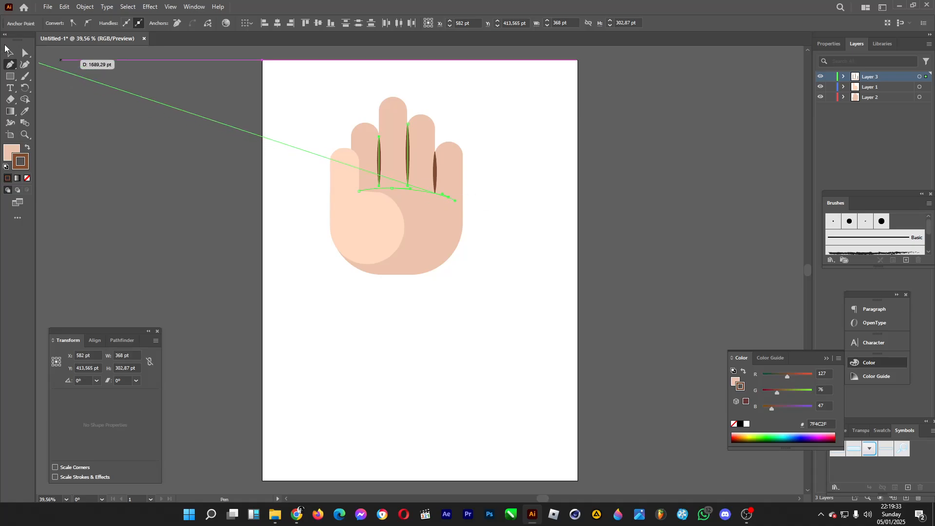
click(10, 53)
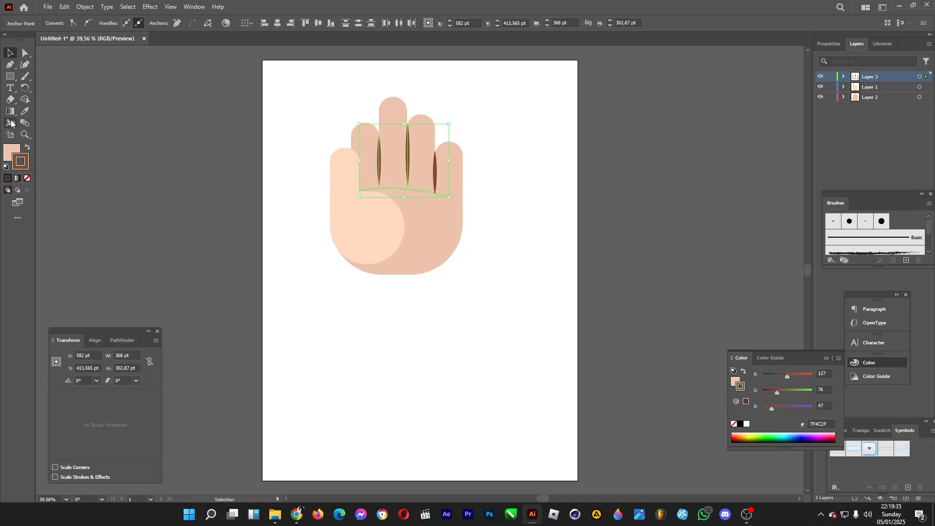
Thicken the middle of the arched palm crease to about 8 pt with the Width tool, leaving its ends tapered.
click(25, 52)
click(135, 90)
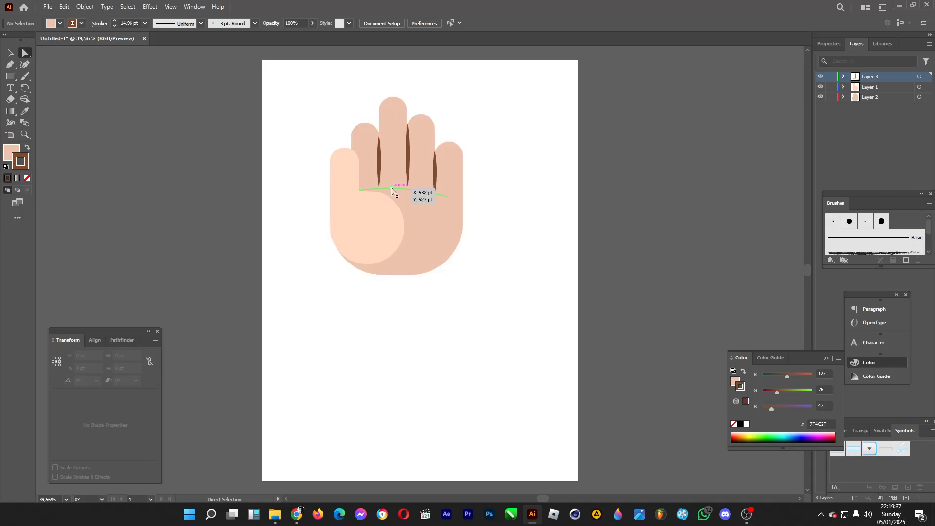
click(392, 189)
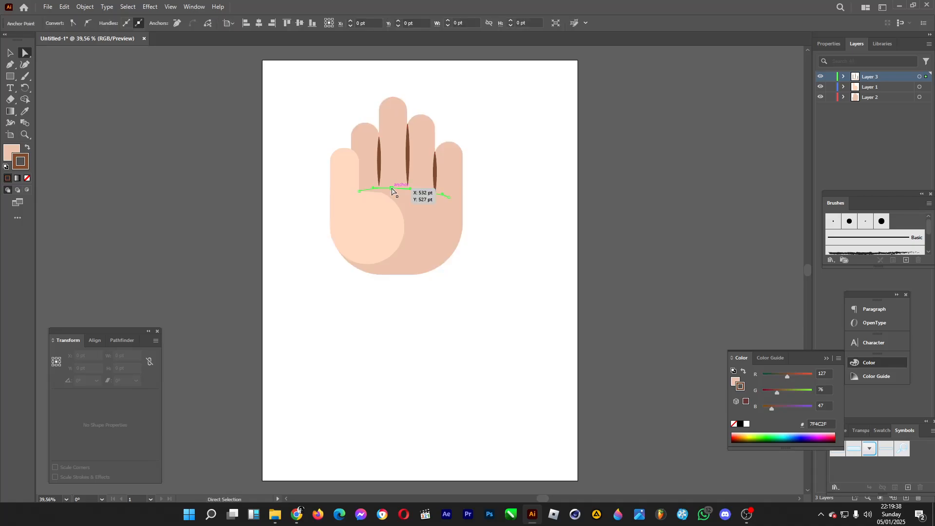
click(11, 124)
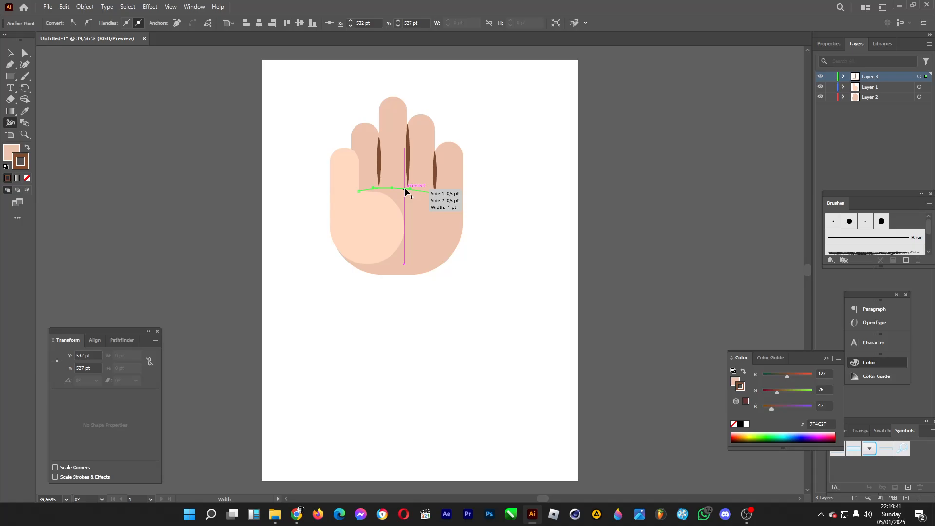
drag(405, 185, 420, 190)
key(v)
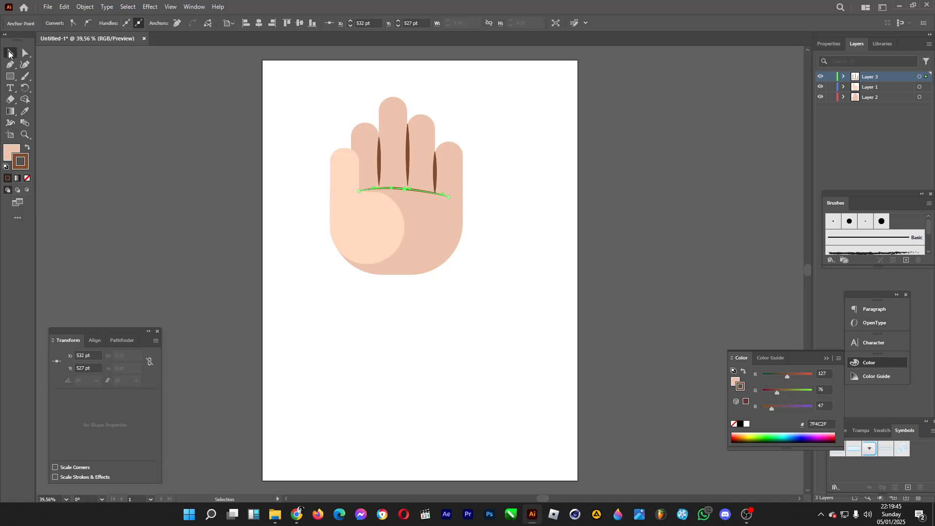
click(503, 246)
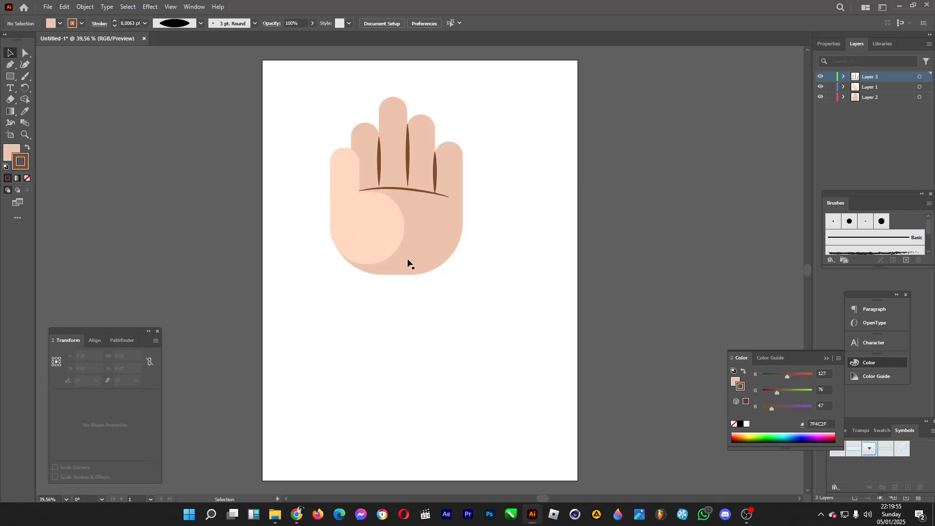
Paste a copy of the thumb shape and place it on the blank area directly below the hand.
click(395, 238)
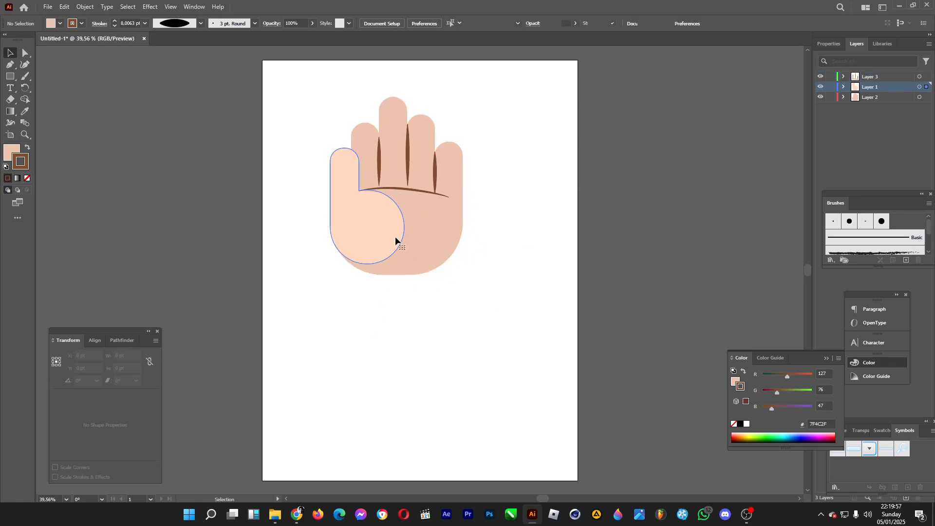
key(ctrl+v)
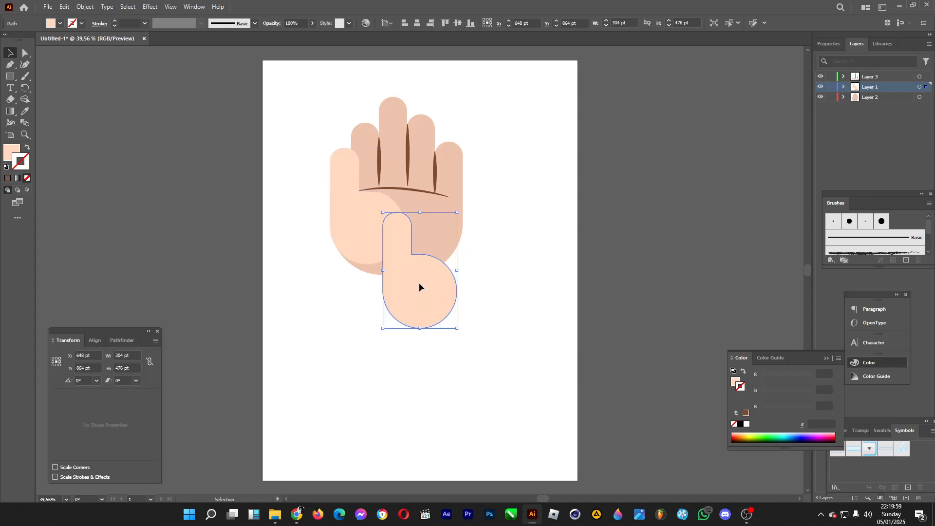
drag(419, 287, 369, 383)
click(25, 53)
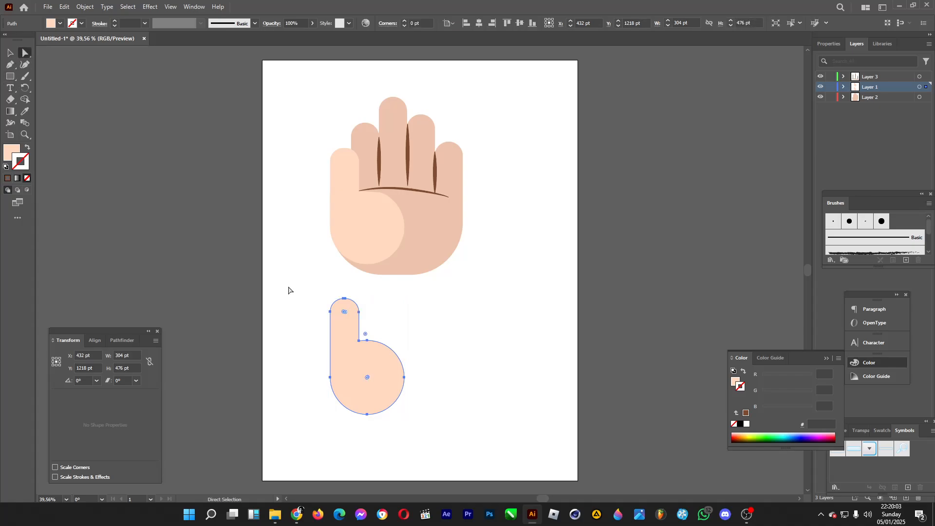
key(Delete)
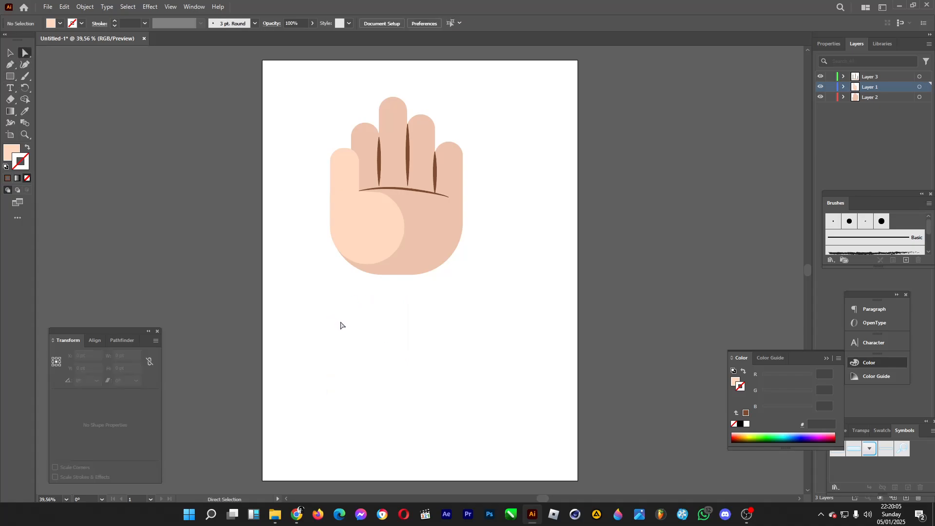
key(ctrl+z)
click(7, 53)
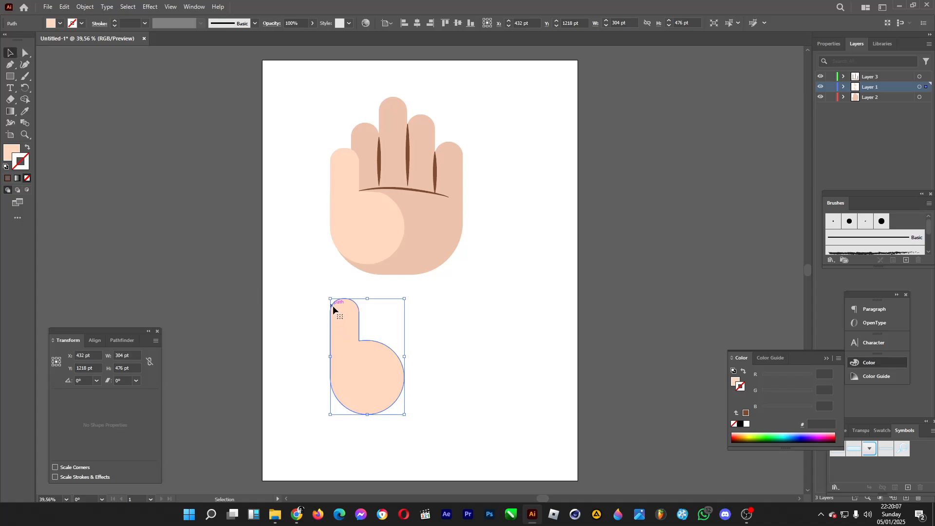
Delete the outer-side and bottom anchor points of the thumb copy, leaving only its inner contour as an open path.
click(312, 311)
drag(308, 302, 339, 335)
click(25, 53)
key(Delete)
click(331, 379)
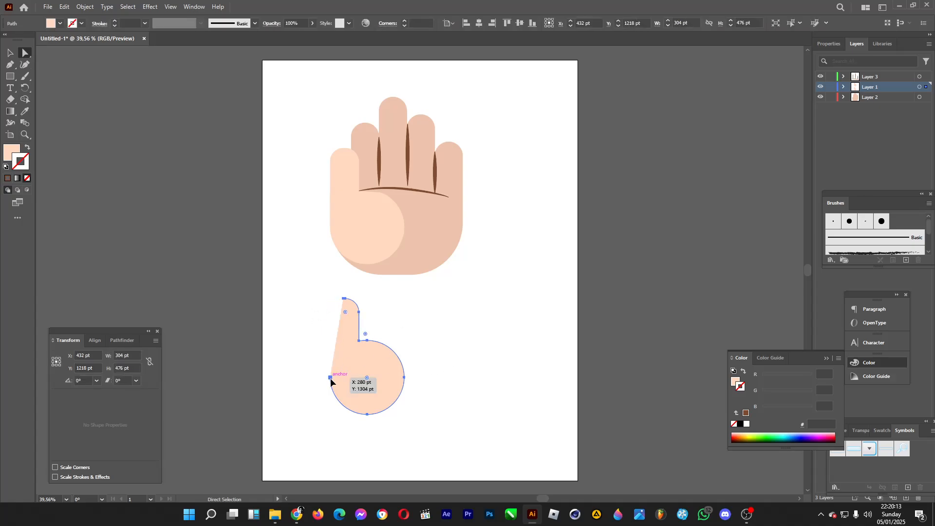
key(Delete)
click(367, 414)
key(Delete)
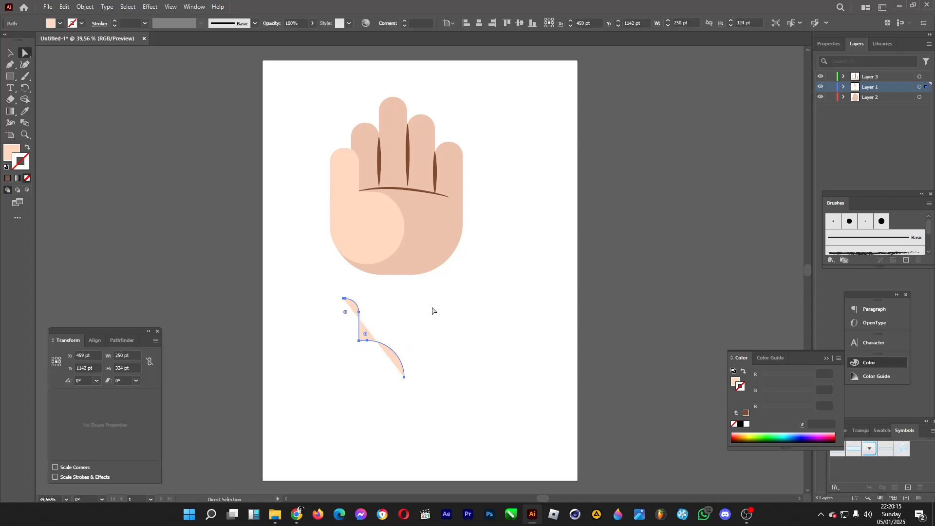
Remove the open contour's fill and give it a dark brown stroke, 51261C.
drag(437, 284, 310, 419)
click(27, 178)
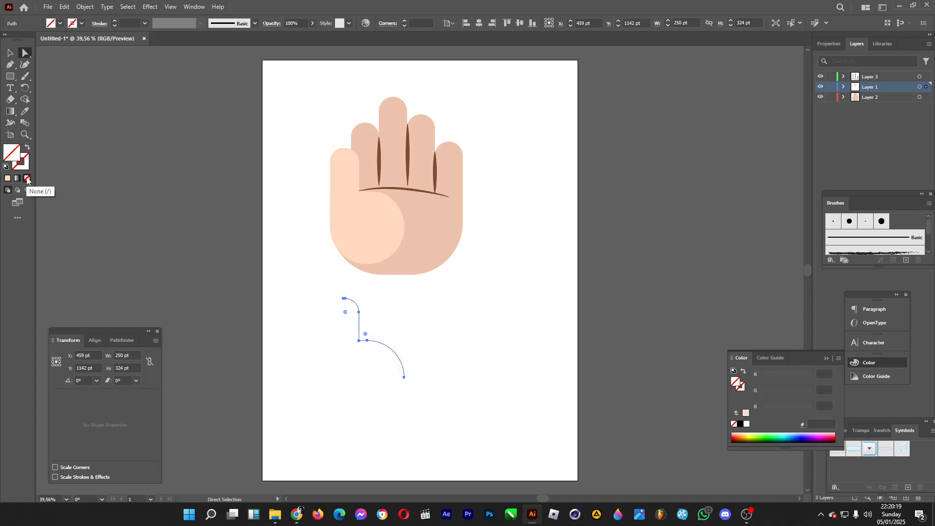
double_click(26, 164)
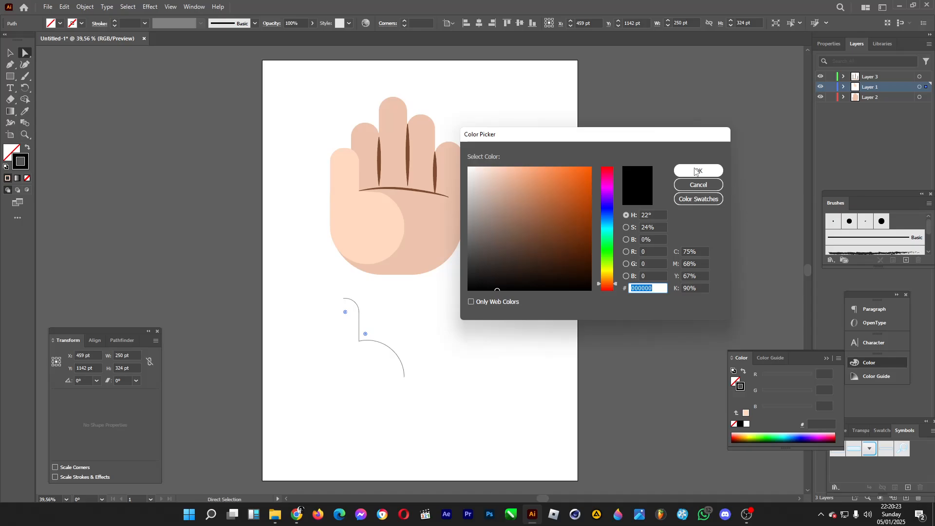
drag(493, 237, 520, 254)
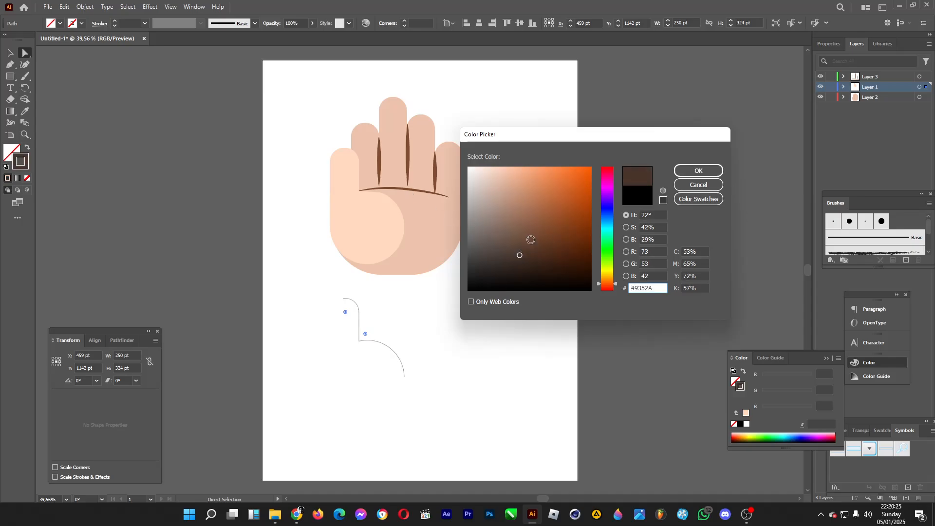
drag(604, 292, 610, 290)
mouse_move(520, 254)
mouse_down()
mouse_move(544, 209)
mouse_move(504, 249)
mouse_move(550, 251)
mouse_up()
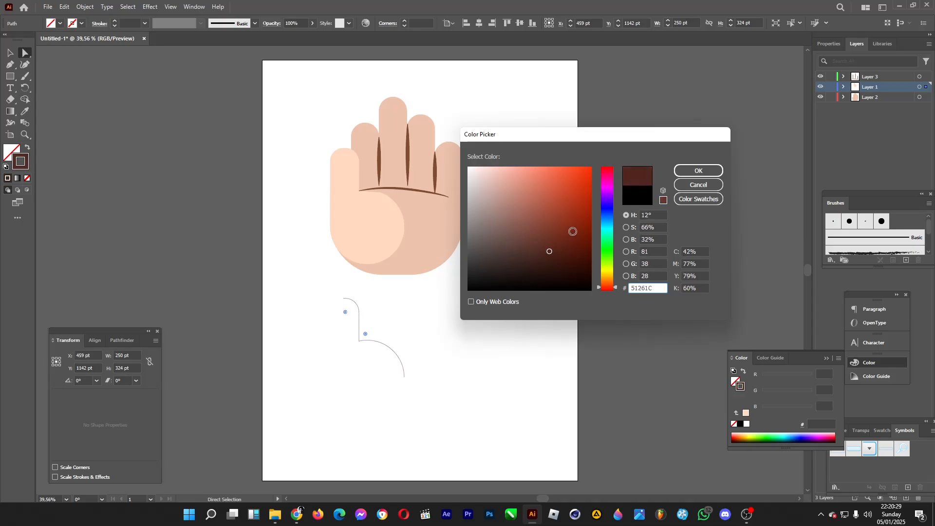
click(698, 170)
Thicken the contour's vertical part and its lower arc to about 23 pt with the Width tool, keeping the ends tapered.
click(12, 124)
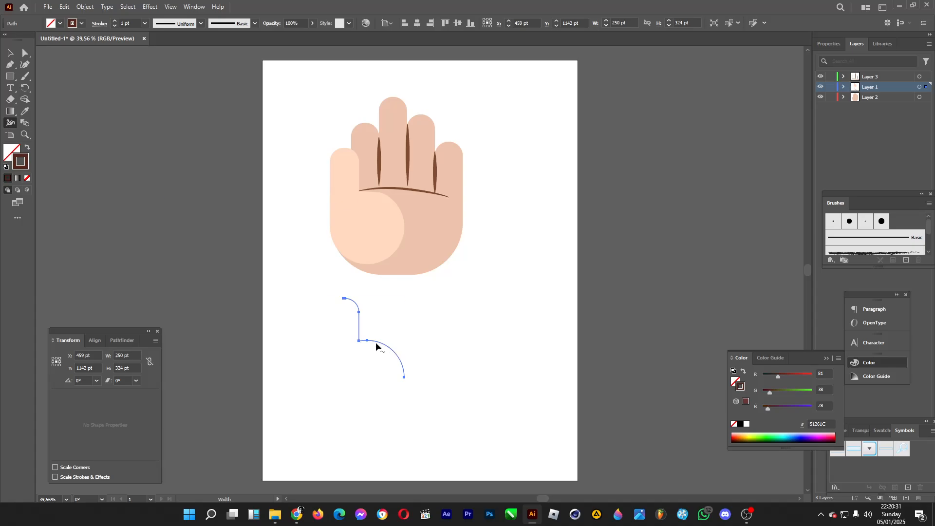
mouse_move(359, 323)
mouse_down()
mouse_move(382, 345)
mouse_move(362, 331)
mouse_up()
mouse_move(357, 309)
mouse_down()
mouse_move(355, 303)
mouse_move(358, 358)
mouse_move(375, 185)
mouse_move(351, 366)
mouse_up()
key(v)
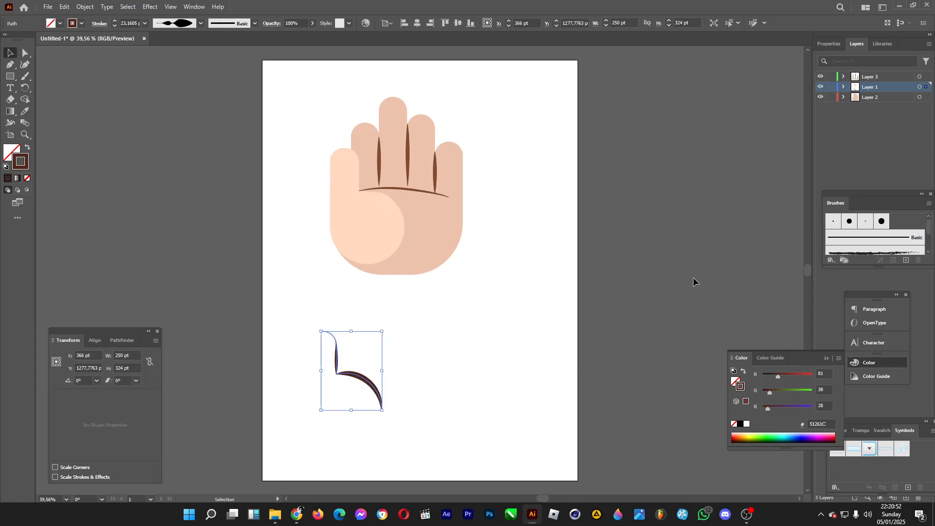
Paste a copy of the tapered contour on Layer 3 and align it with the thumb's inner edge.
click(867, 78)
key(ctrl+f)
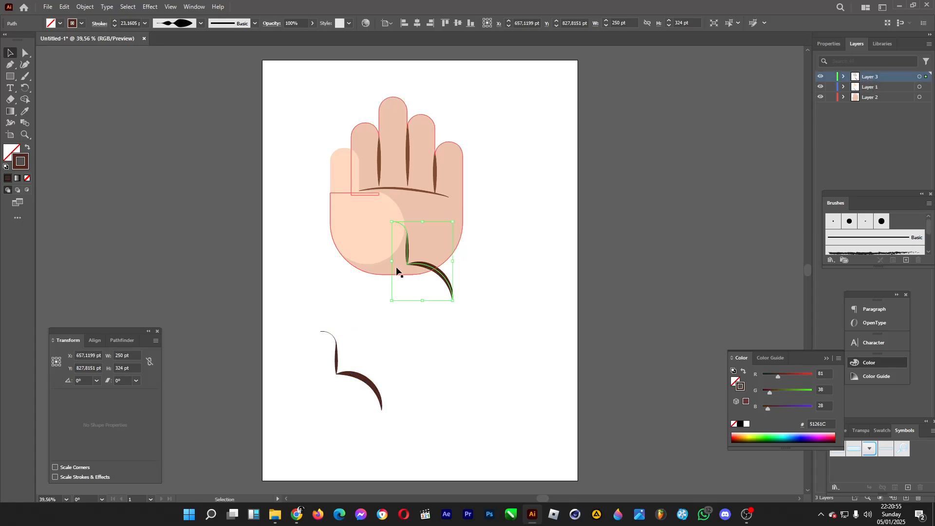
drag(441, 272, 392, 200)
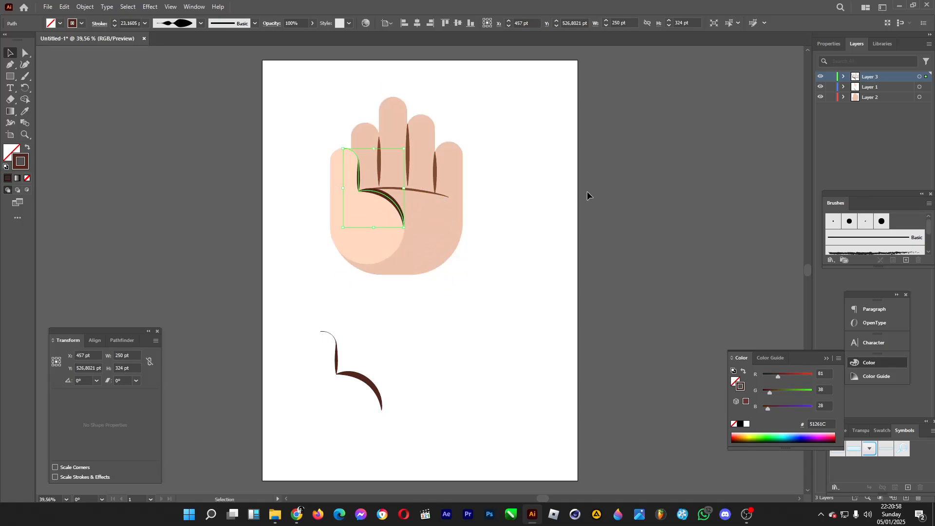
key(a)
click(343, 148)
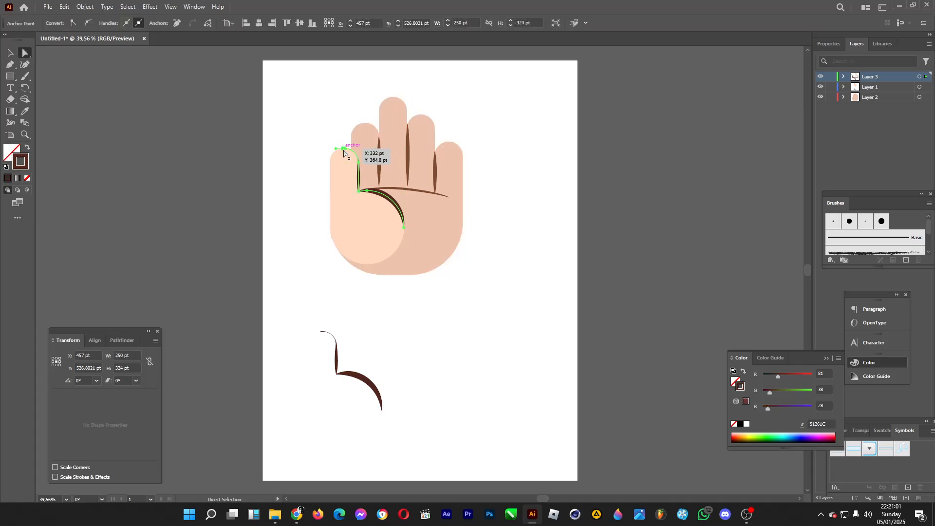
key(Delete)
click(345, 149)
key(Delete)
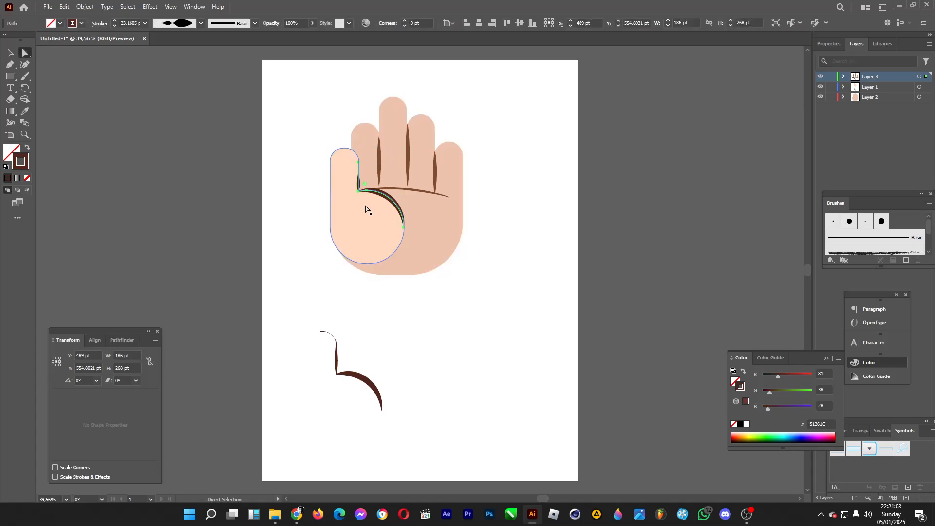
click(359, 162)
key(Delete)
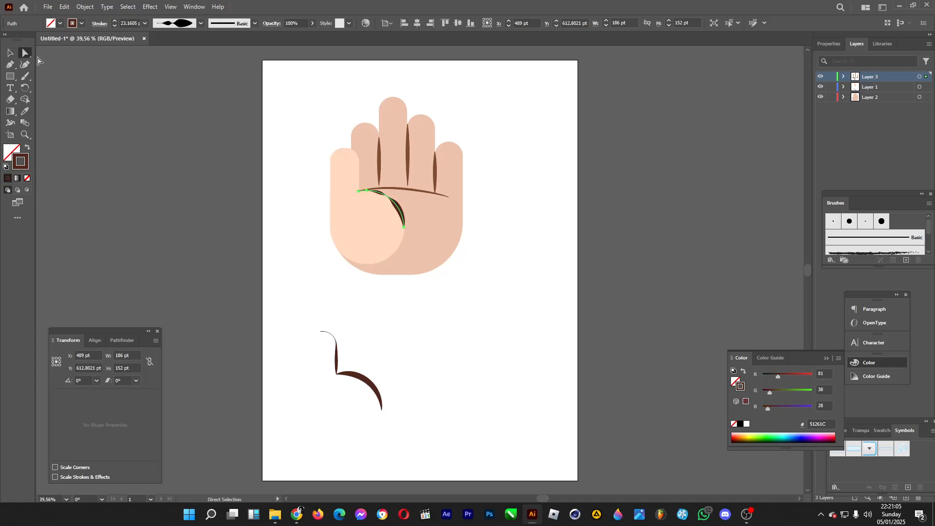
key(ctrl+z)
key(ctrl+z)
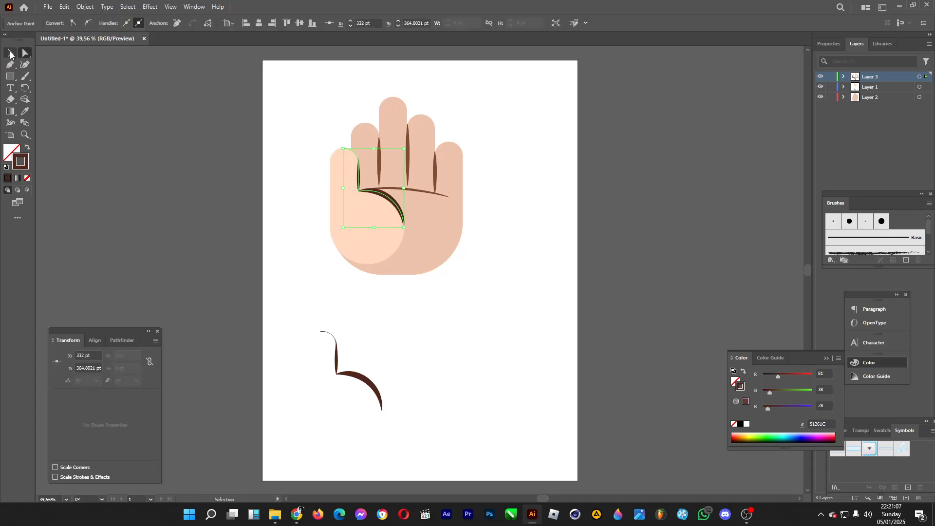
Delete the leftover tapered contour below the hand.
click(11, 53)
drag(288, 298, 406, 442)
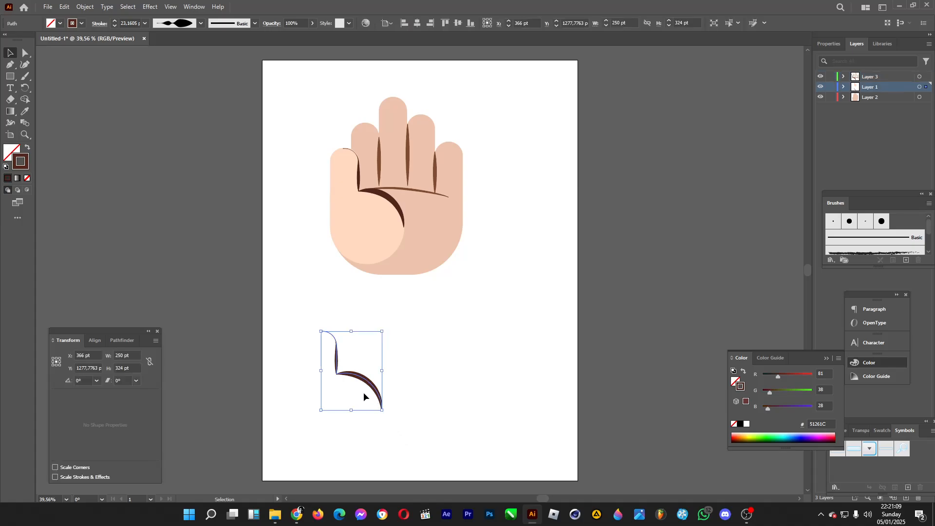
key(Delete)
drag(377, 191, 378, 192)
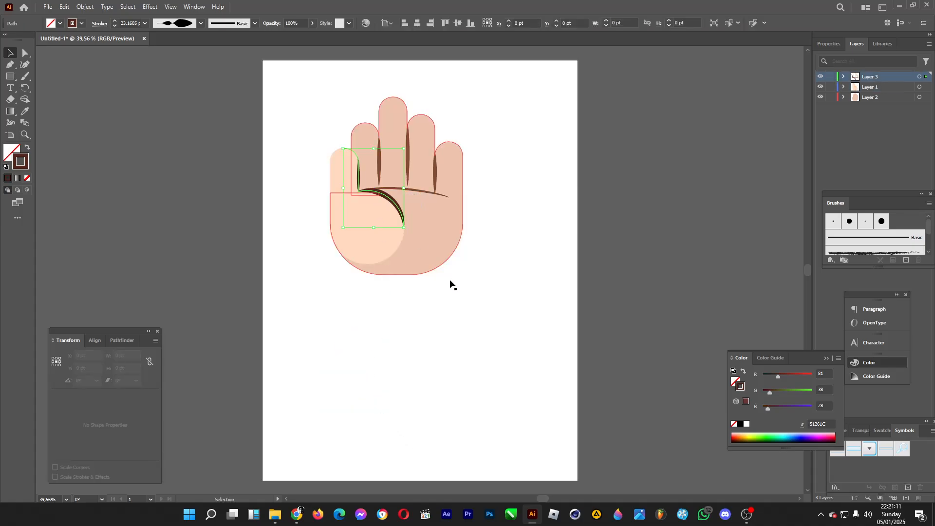
click(622, 153)
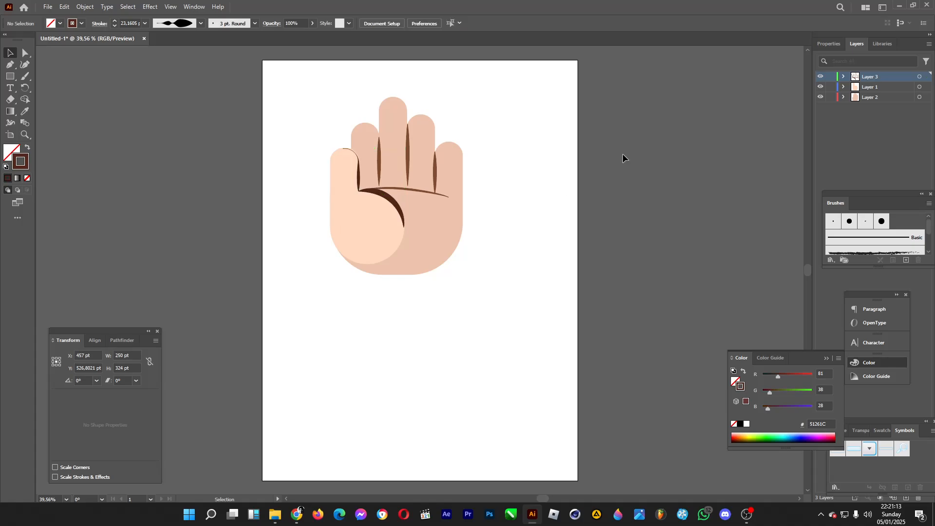
Recolour the stroke of the thumb's tapered contour to the lighter brown 68372E.
click(391, 209)
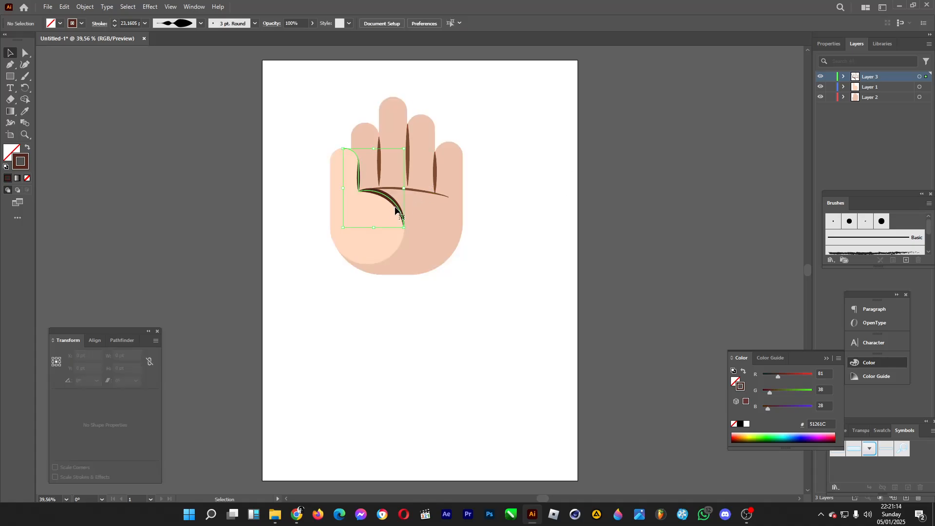
double_click(21, 165)
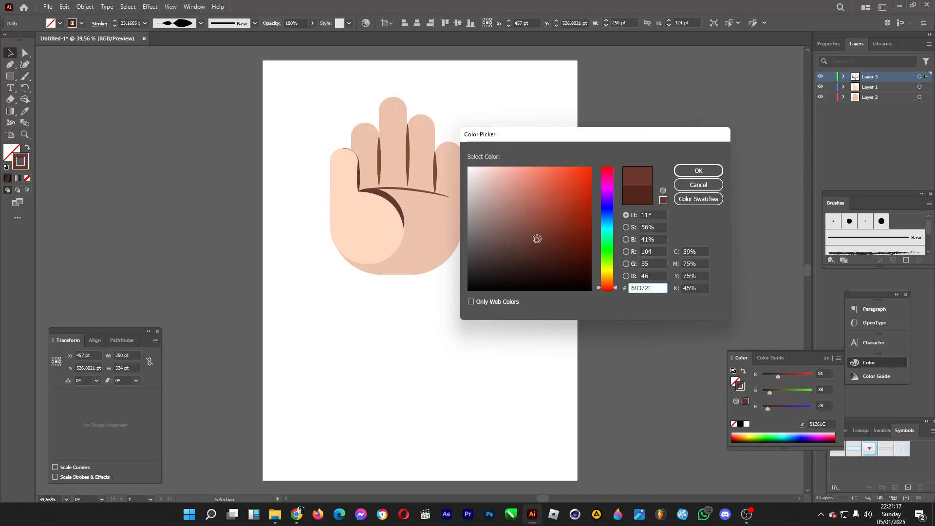
click(698, 170)
click(617, 231)
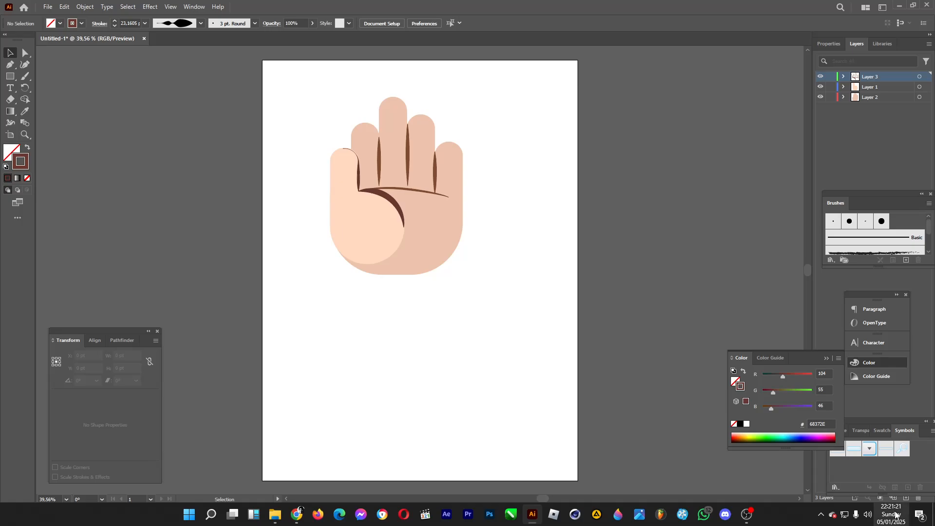
Add a new layer on top and draw an ellipse about 70 by 46 pt on the middle fingertip.
click(906, 498)
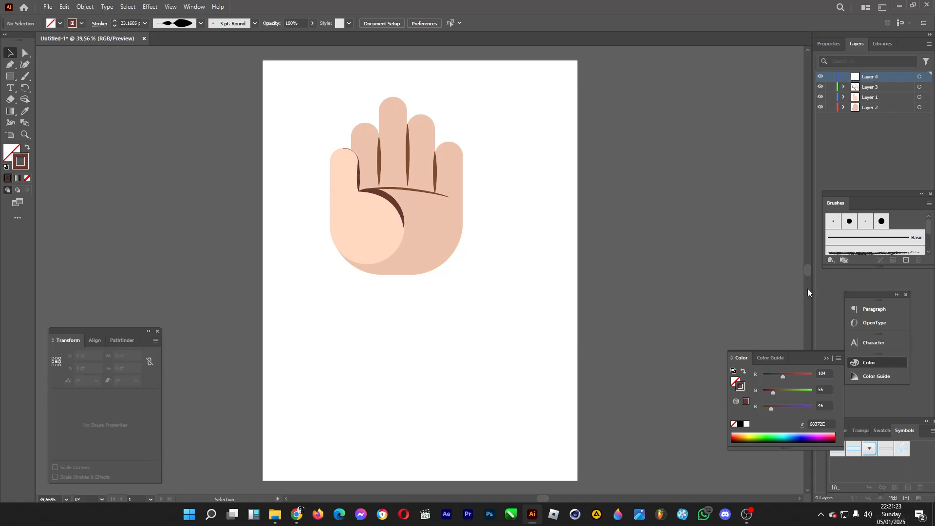
click(10, 77)
drag(10, 77, 34, 89)
drag(390, 105, 404, 115)
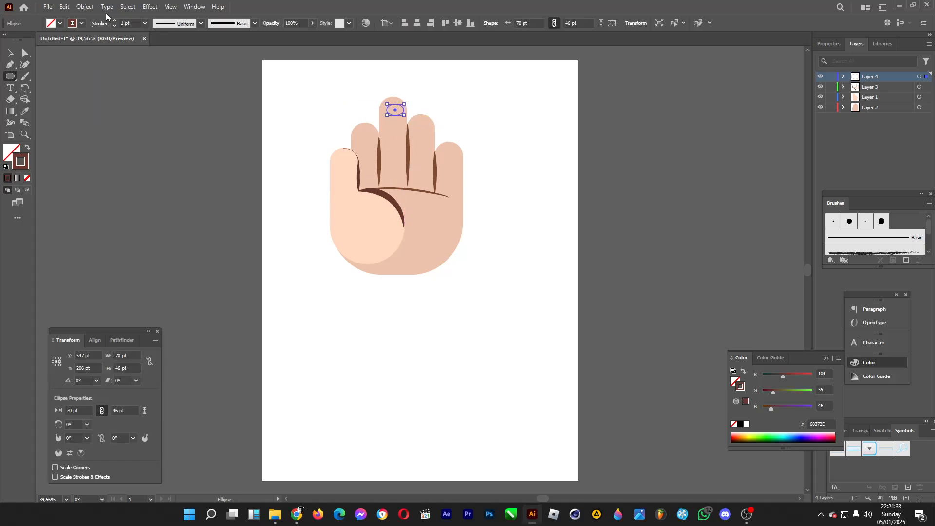
Remove the stroke from the middle fingertip's ellipse and fill it with light peach F4DBC9.
double_click(16, 164)
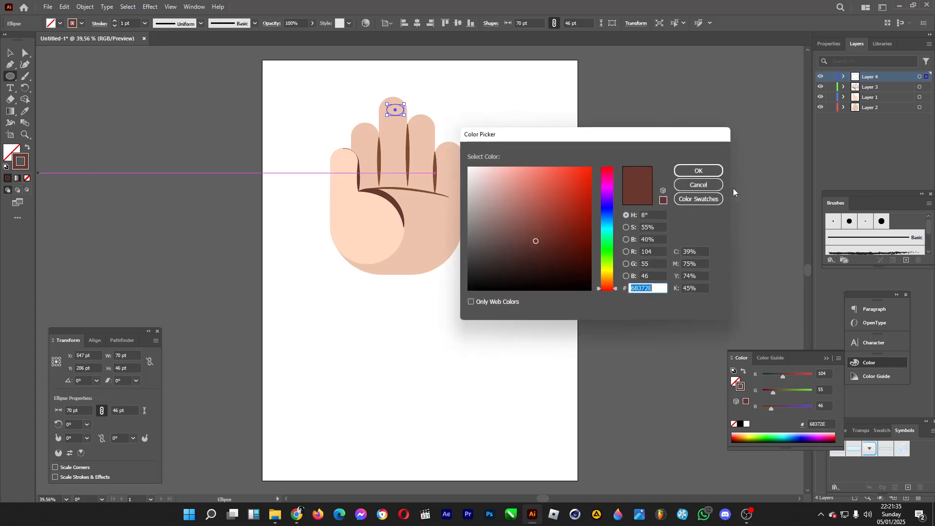
key(Escape)
click(27, 178)
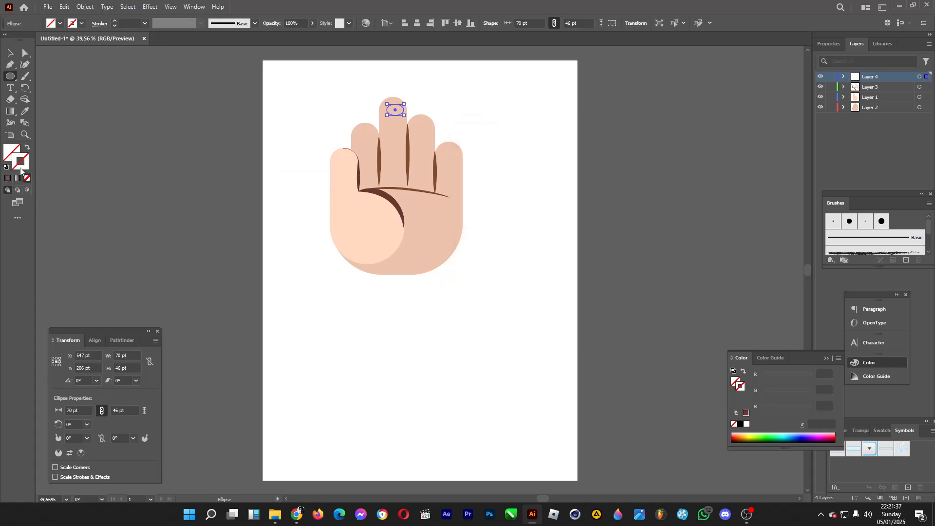
double_click(12, 155)
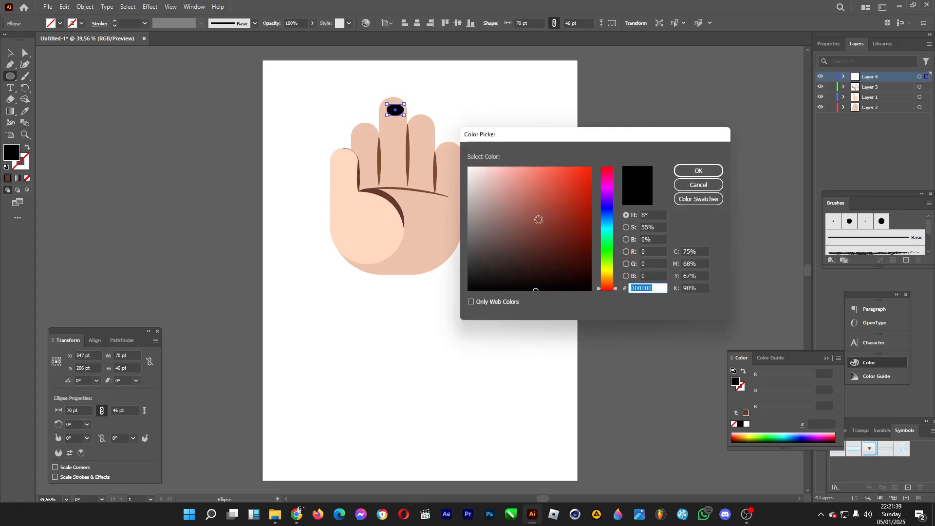
mouse_move(526, 224)
mouse_down()
mouse_move(476, 203)
mouse_move(493, 204)
mouse_up()
drag(614, 229, 612, 284)
drag(515, 198, 510, 187)
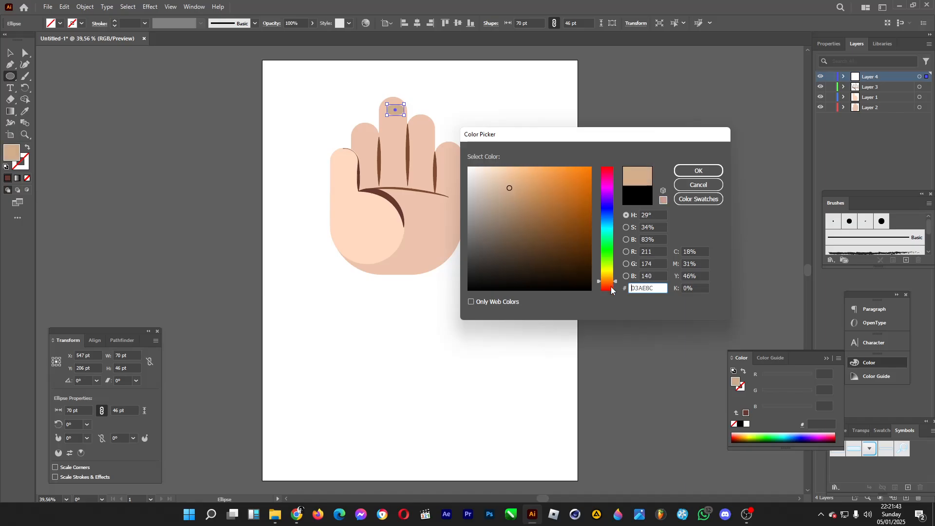
mouse_move(611, 291)
mouse_down()
mouse_move(608, 273)
mouse_move(609, 287)
mouse_up()
click(469, 181)
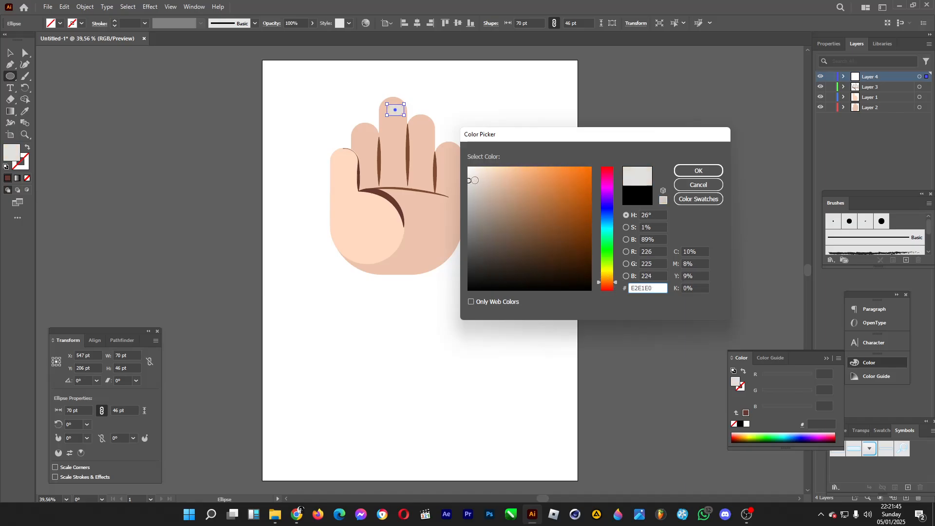
drag(475, 181, 490, 171)
click(698, 171)
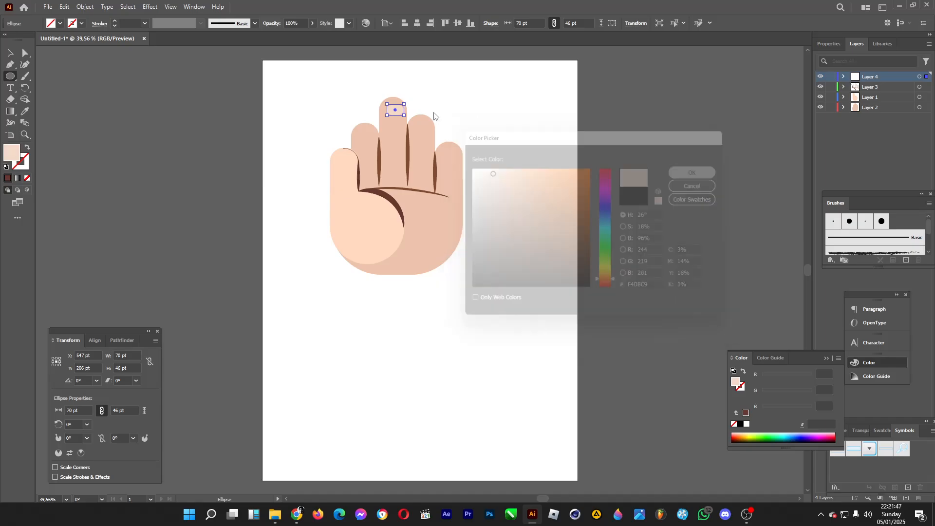
Centre the ellipse on the middle fingertip and place a copy of it on each of the other three fingertips.
click(10, 53)
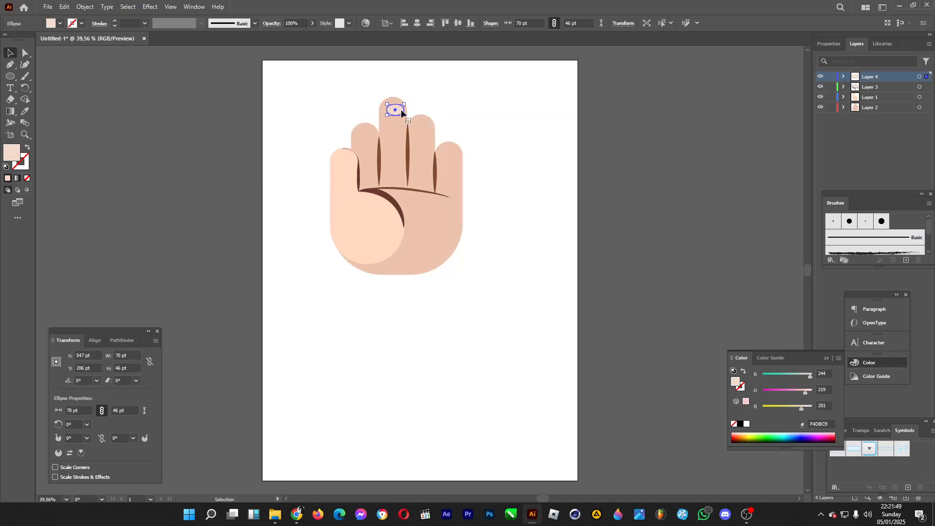
drag(401, 113, 397, 110)
key(ctrl+c)
key(ctrl+v)
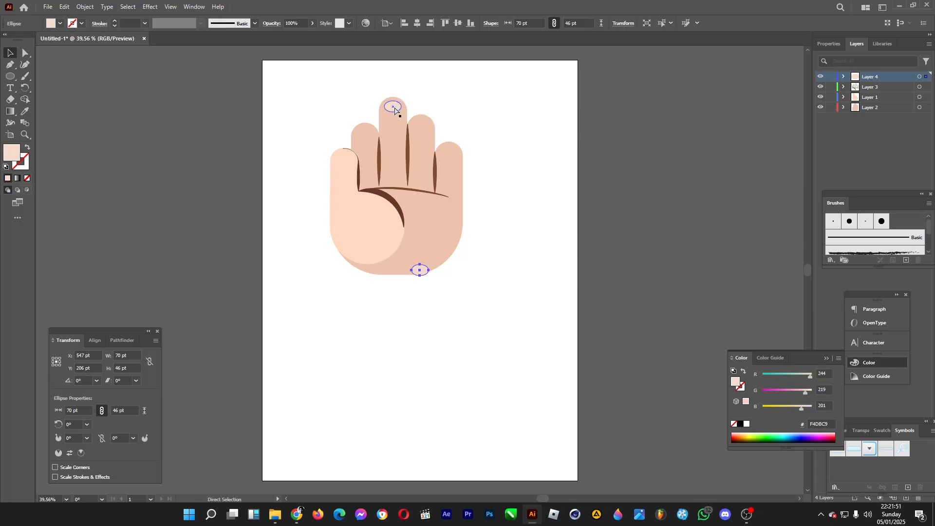
drag(425, 270, 449, 154)
key(ctrl+v)
key(ctrl+z)
key(ctrl+v)
drag(419, 275, 364, 139)
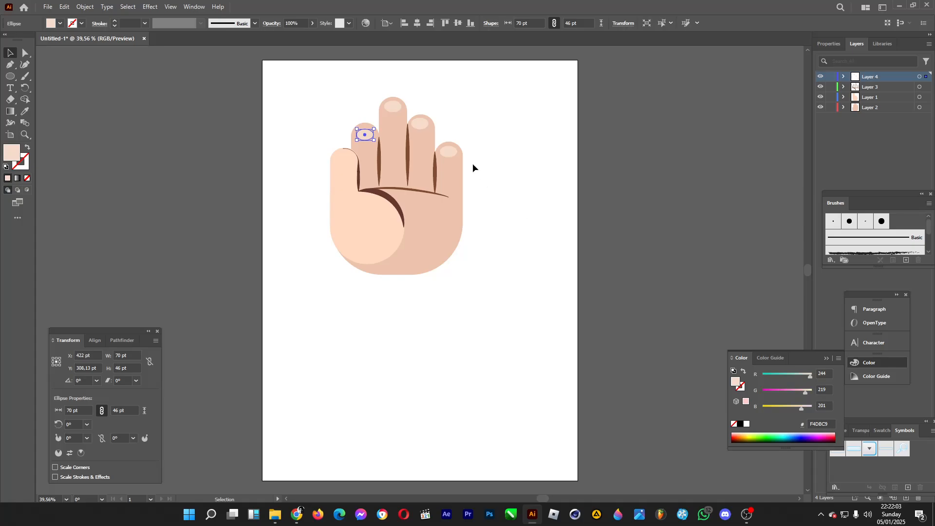
Place another copy of the ellipse on the thumb tip and fill it with the paler FFF6F0.
key(ctrl+v)
drag(397, 255, 341, 157)
double_click(10, 154)
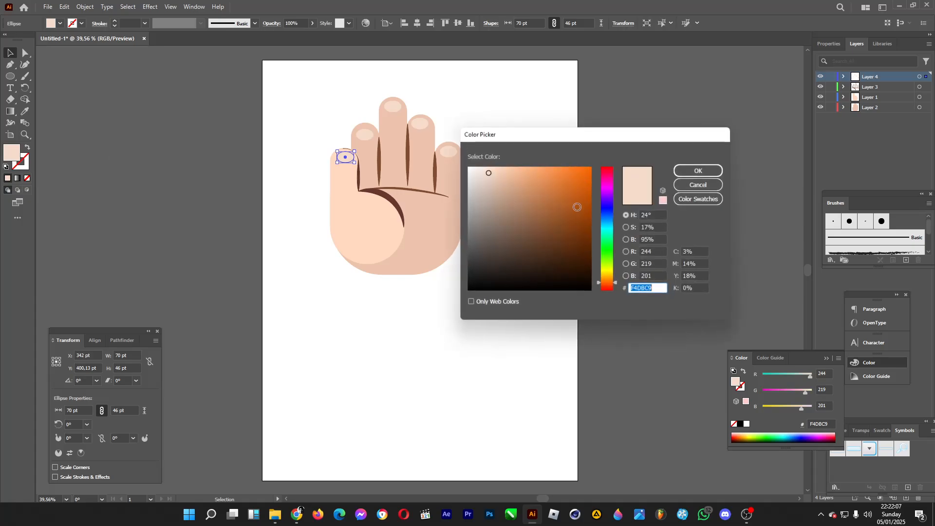
click(513, 188)
drag(513, 188, 475, 164)
click(720, 166)
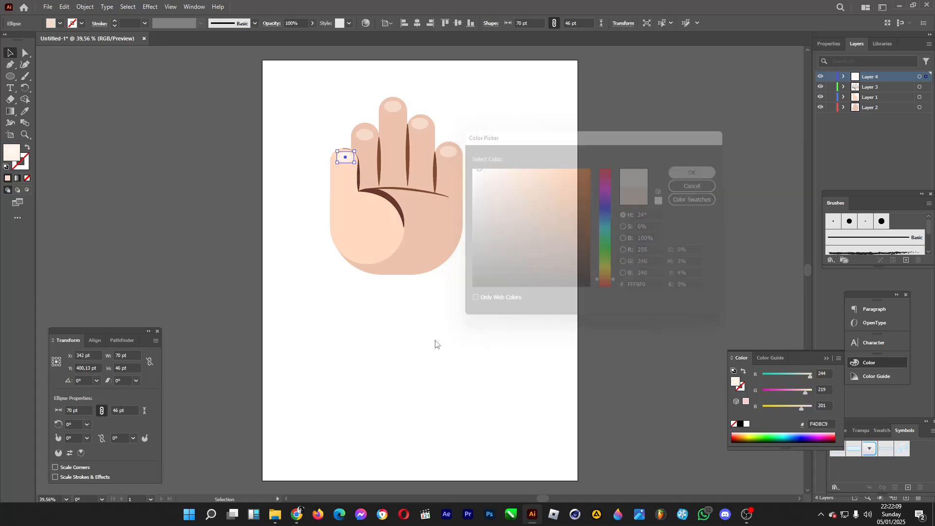
click(342, 114)
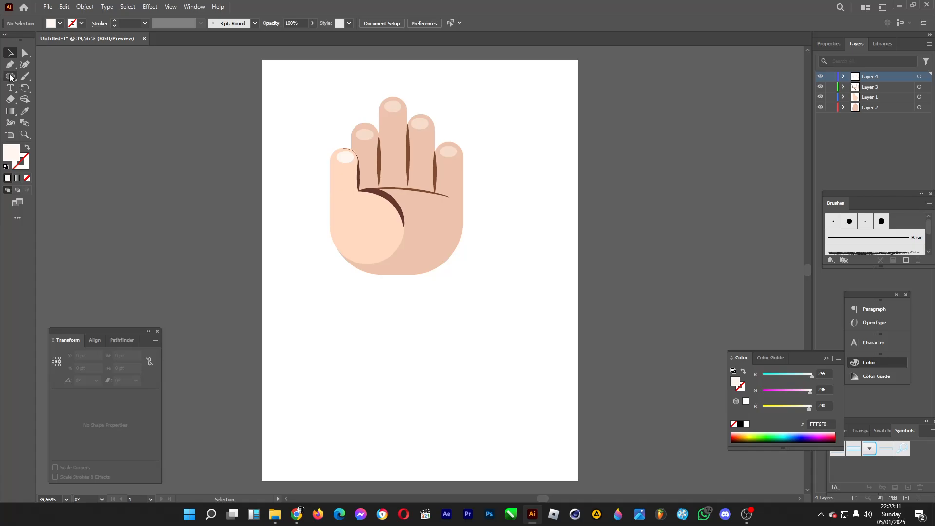
Draw a larger and a smaller highlight circle in FFF6F0 on the rounded base of the thumb.
mouse_move(345, 219)
mouse_down()
mouse_move(377, 236)
mouse_move(361, 234)
mouse_move(381, 217)
mouse_move(394, 241)
mouse_up()
key(ctrl+z)
click(9, 52)
key(ctrl+shift+a)
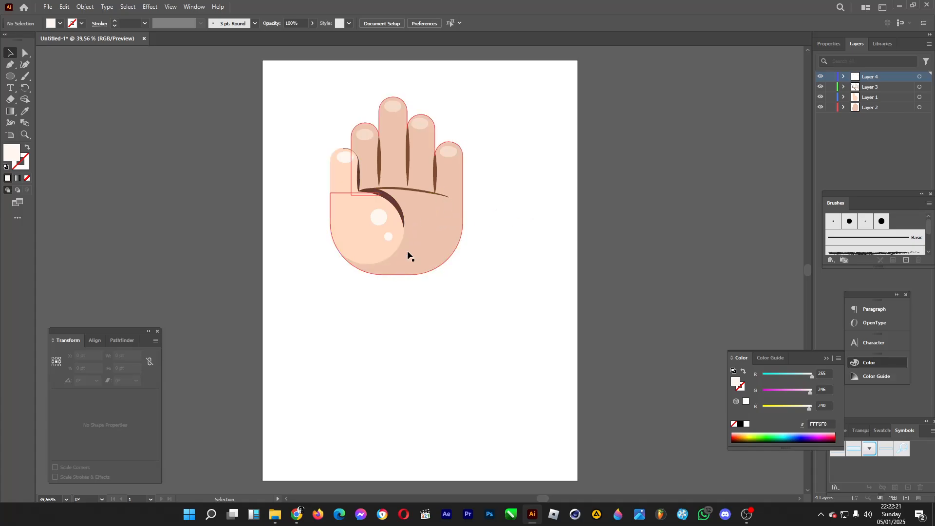
Draw a curved path about 134 by 209 pt on Layer 3, from the palm crease's outer end down into the palm, using the Pen tool.
click(10, 64)
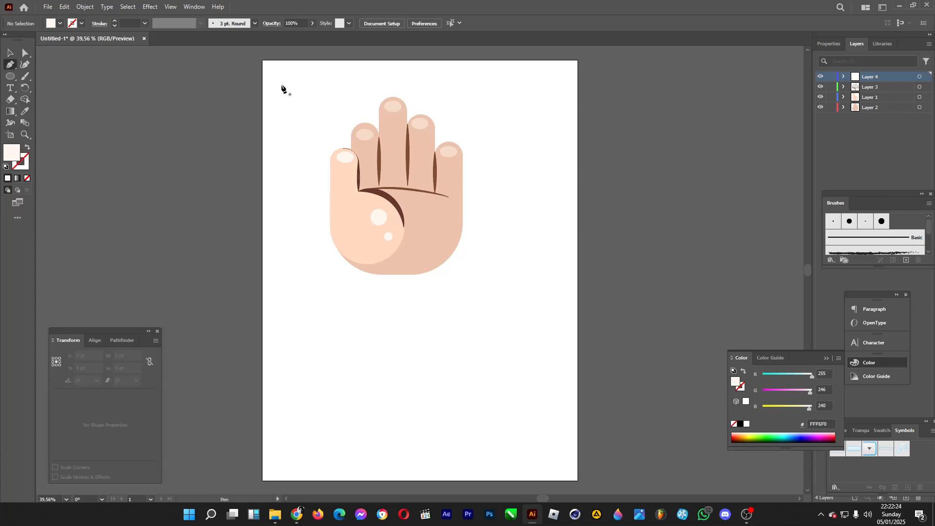
click(865, 88)
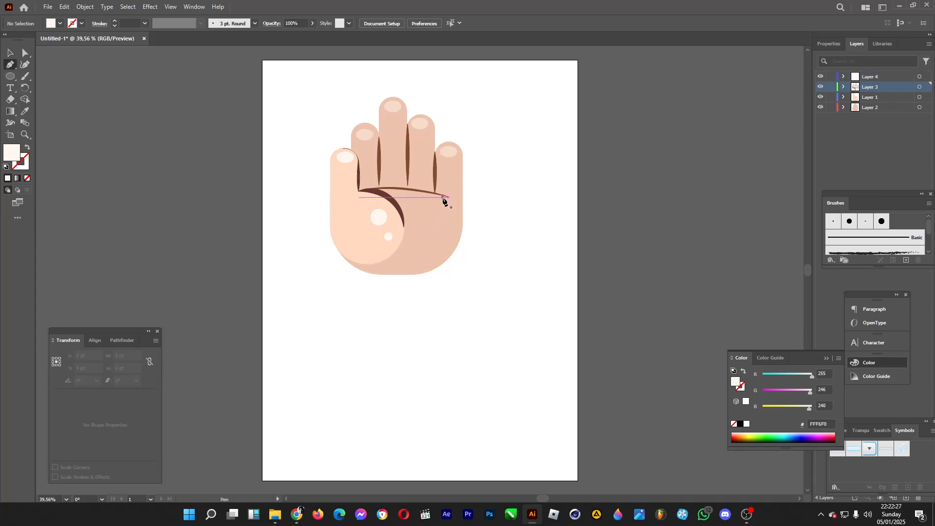
click(442, 196)
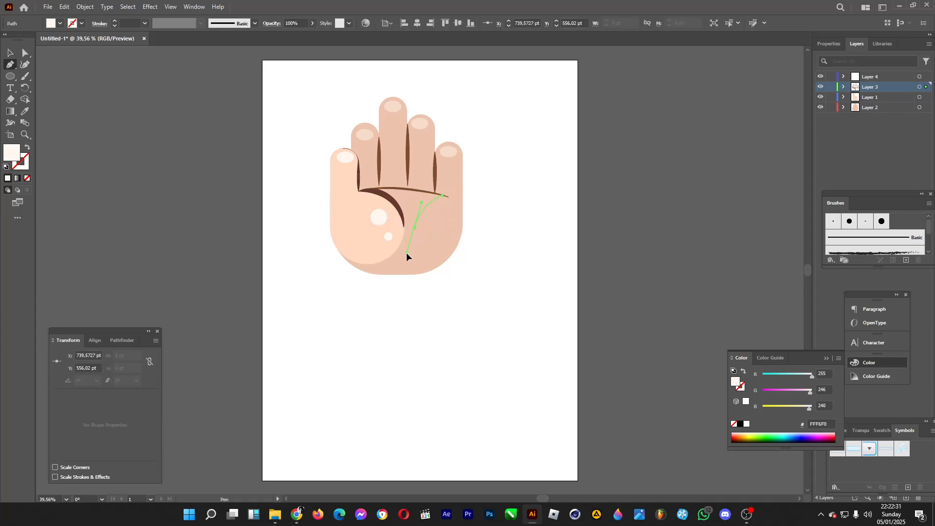
drag(406, 256, 407, 257)
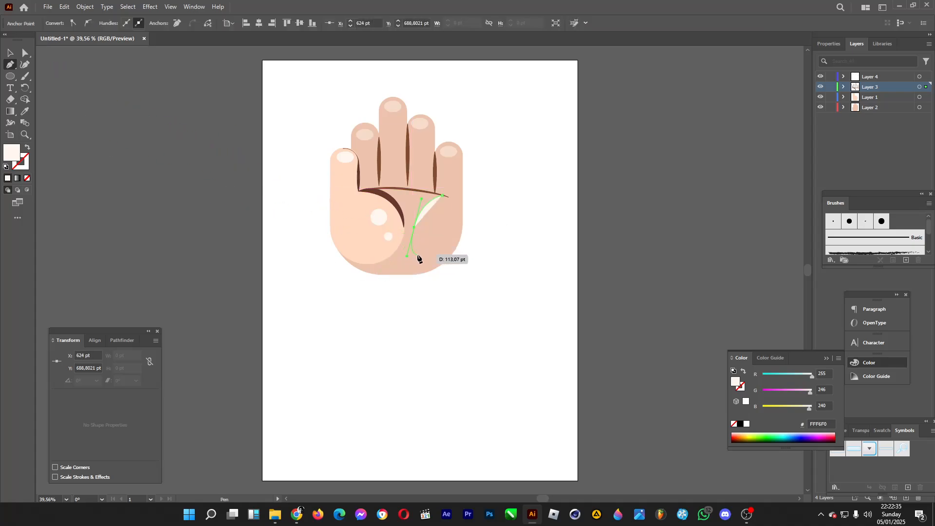
ctrl+click(418, 258)
click(442, 195)
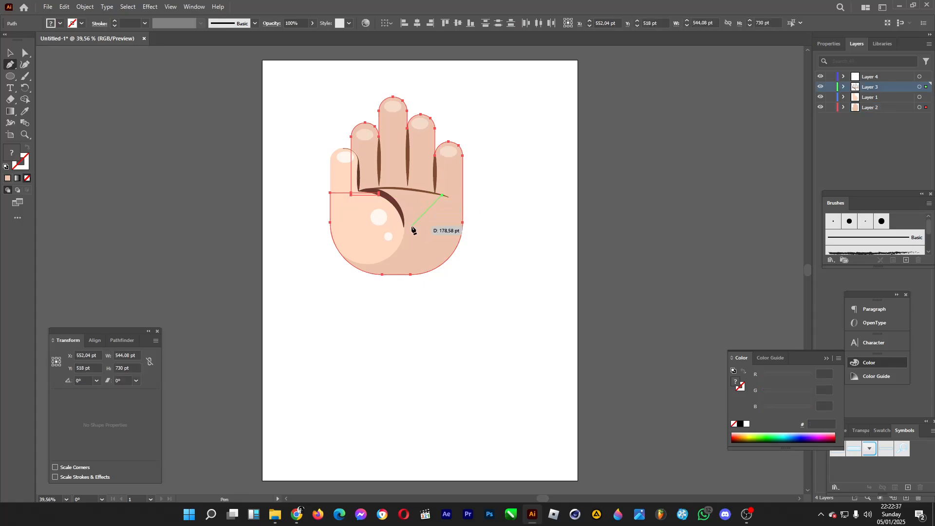
drag(412, 246, 422, 295)
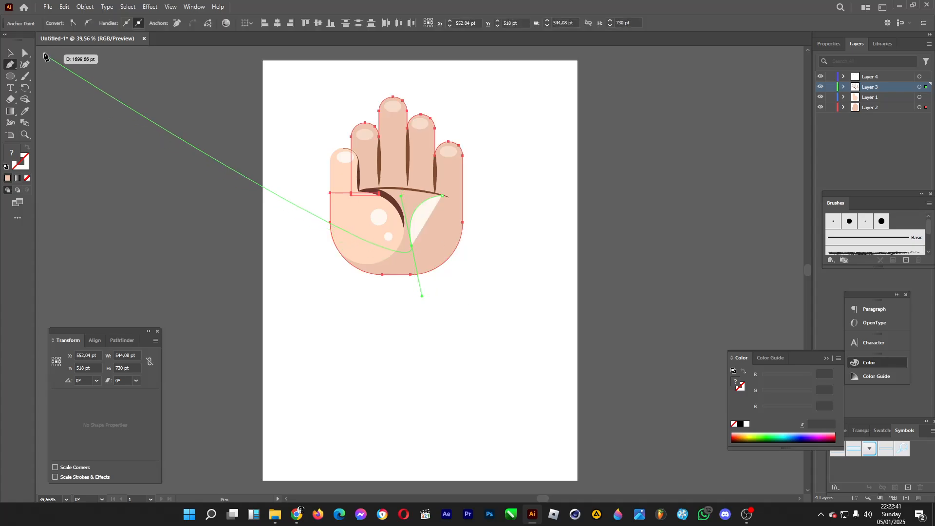
Select only the new palm curve, remove its fill and colour its stroke brown 724322.
click(13, 55)
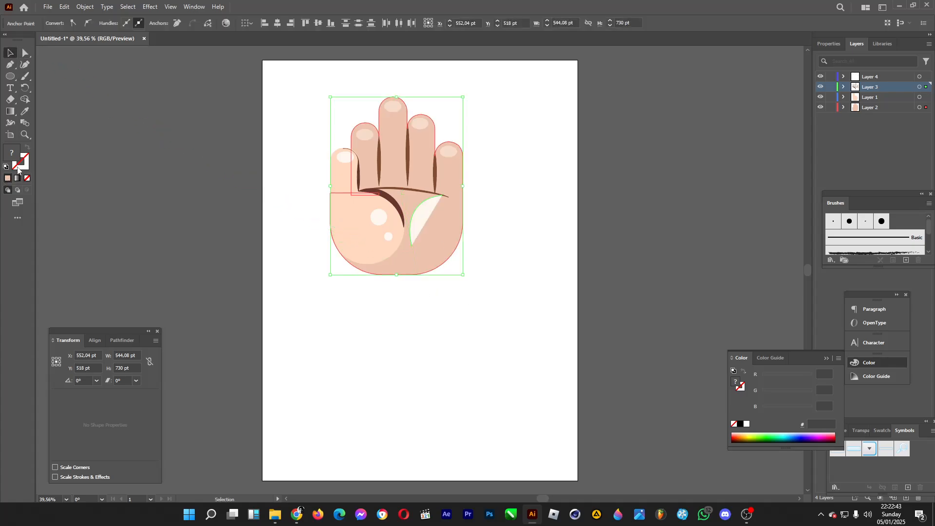
click(9, 54)
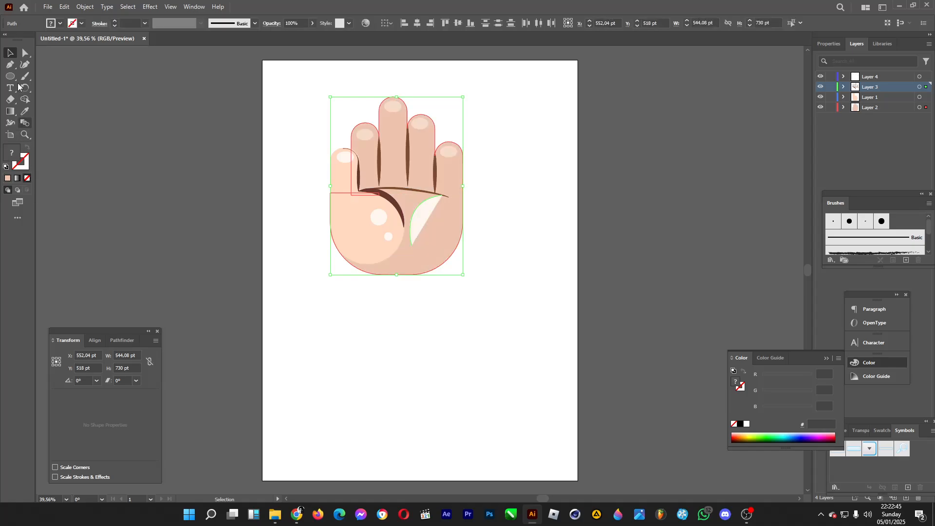
click(26, 53)
click(419, 229)
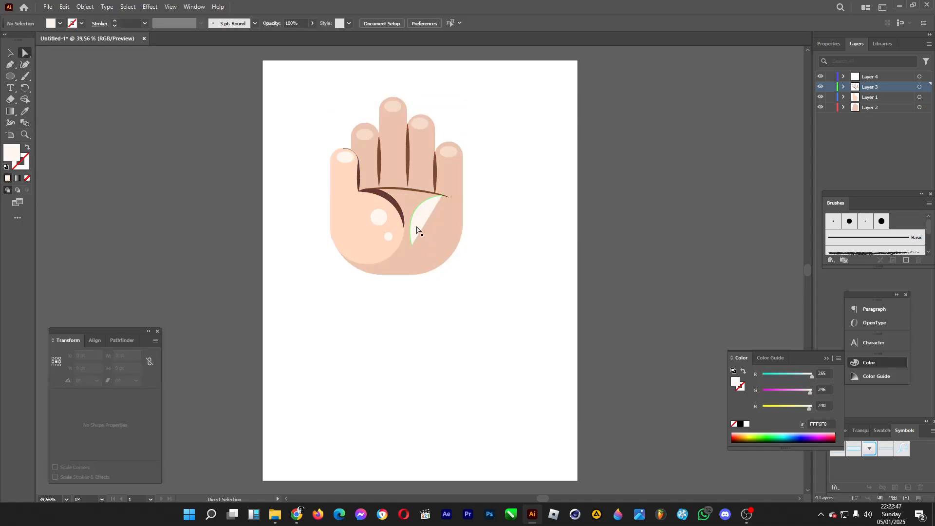
click(28, 179)
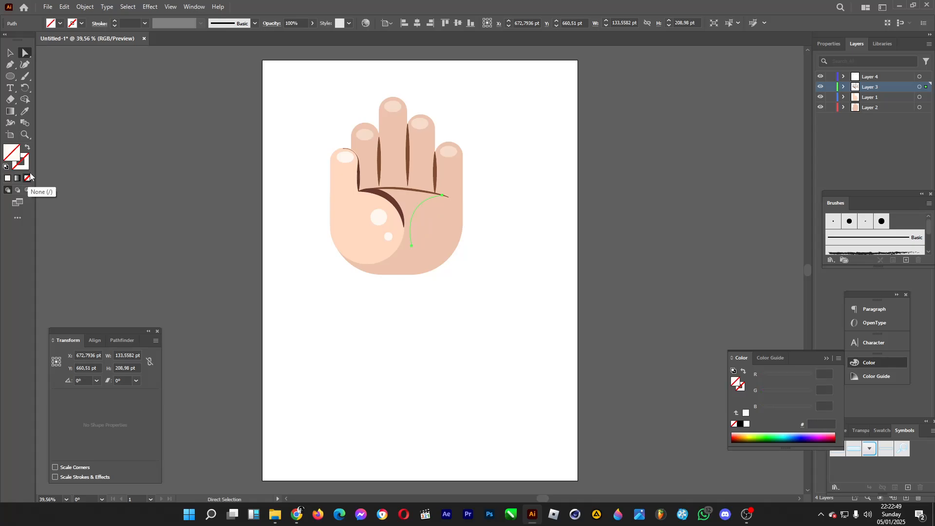
double_click(22, 163)
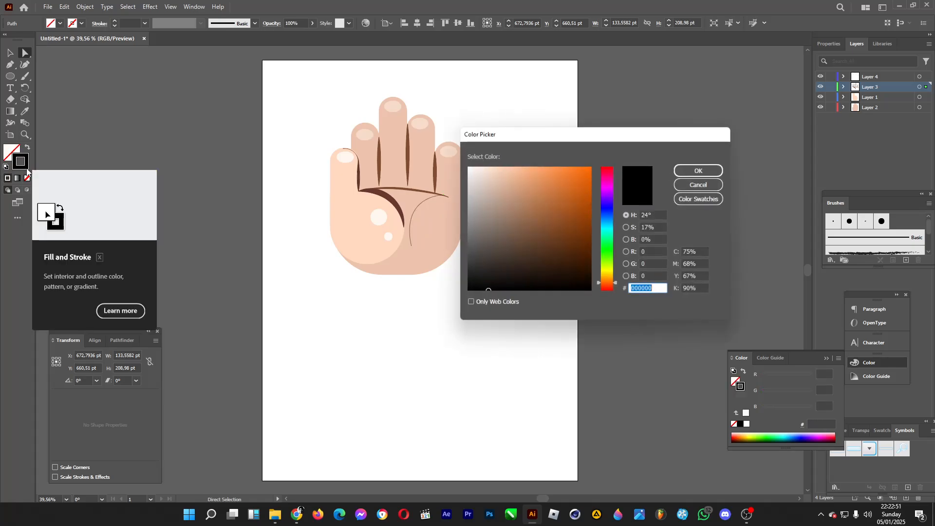
click(535, 228)
mouse_move(534, 228)
mouse_down()
mouse_move(561, 211)
mouse_move(554, 235)
mouse_up()
click(698, 171)
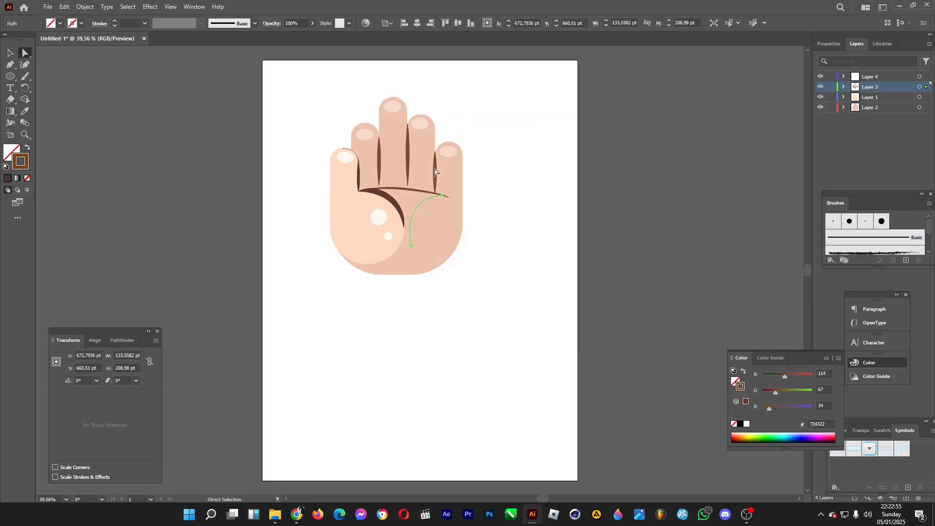
Widen the middle of the palm curve to about 21 pt with the Width tool so its ends taper.
click(12, 124)
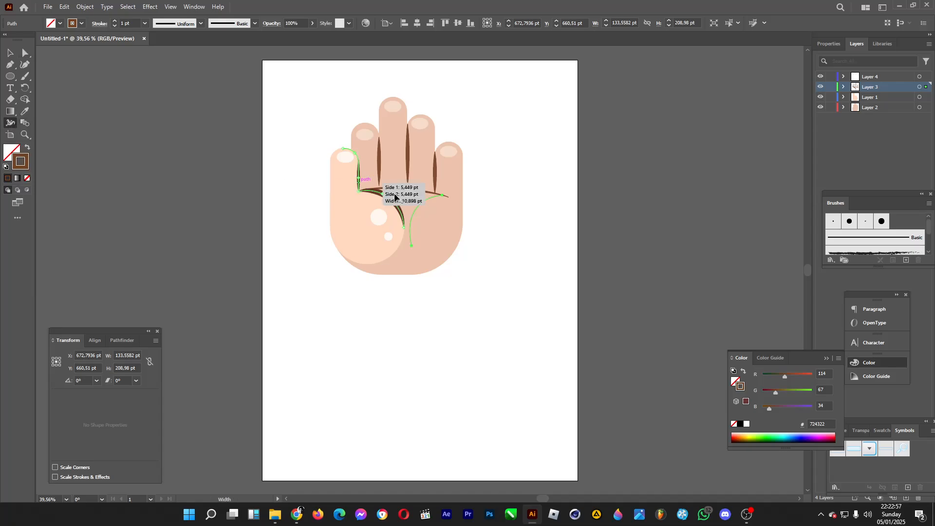
drag(416, 209, 413, 213)
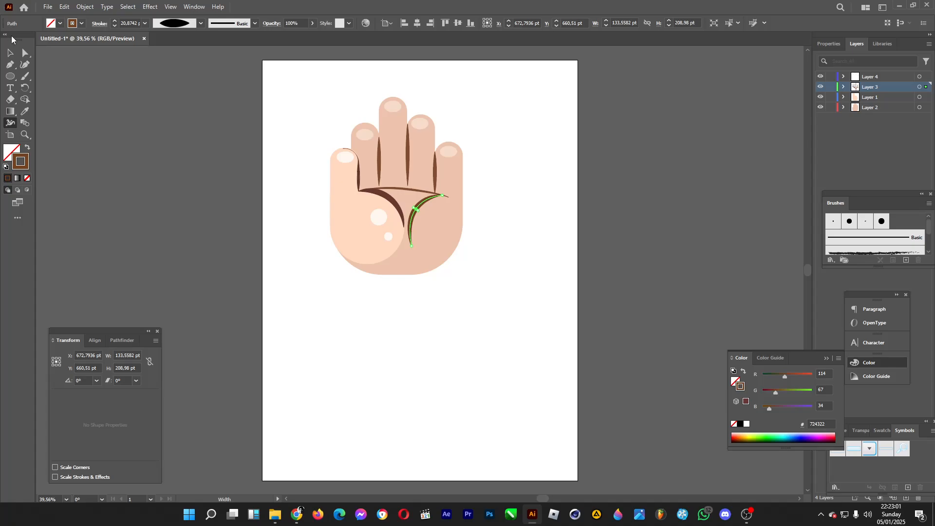
click(10, 55)
click(487, 369)
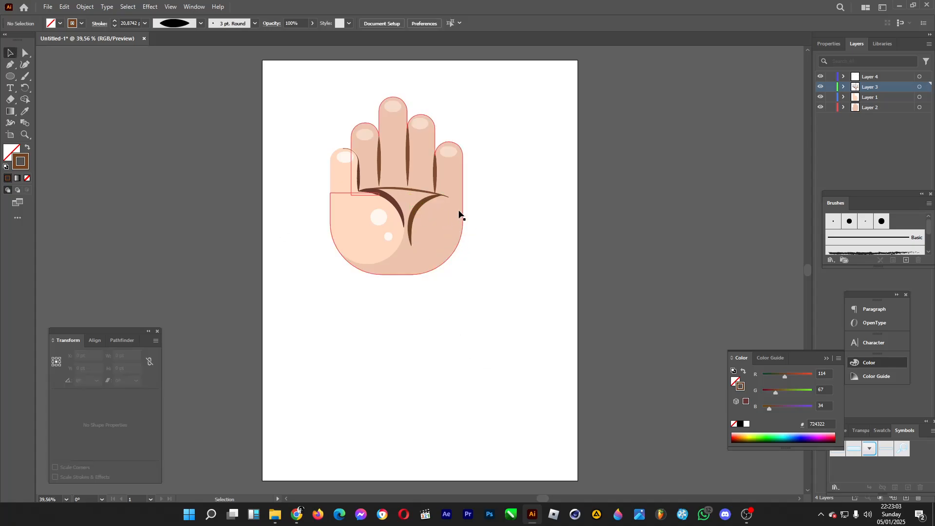
Draw an ellipse about 46 by 62.5 pt on Layer 4 beside the new palm curve, with no stroke and fill FFDCC5.
click(872, 77)
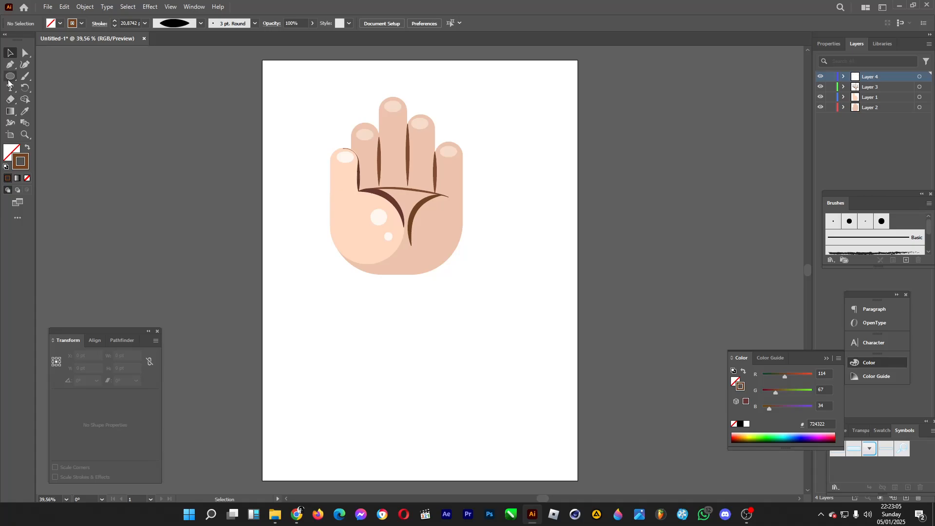
mouse_move(423, 216)
mouse_down()
mouse_move(439, 232)
mouse_move(434, 225)
mouse_up()
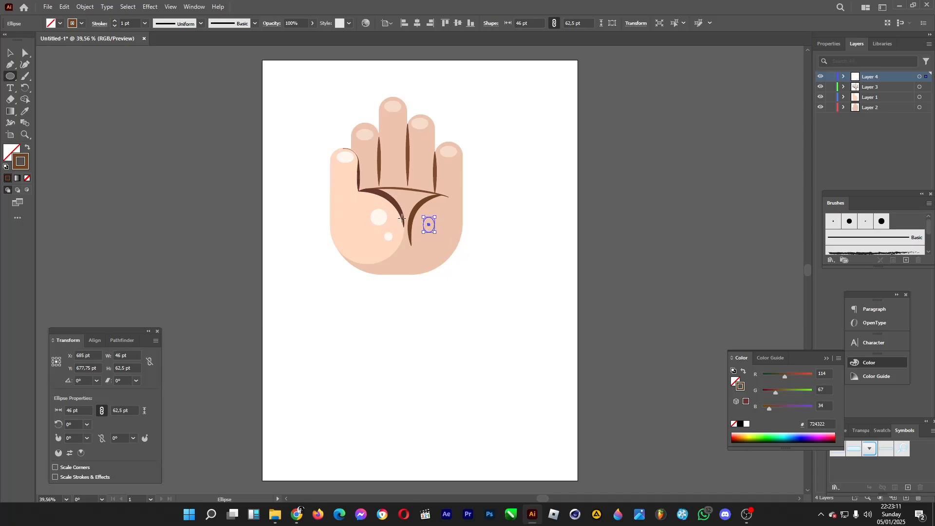
click(27, 178)
double_click(7, 155)
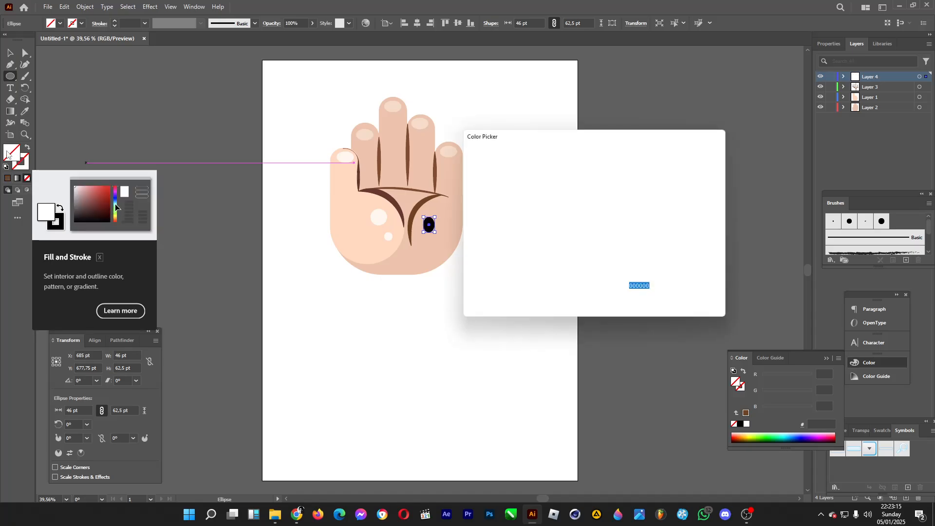
mouse_move(574, 212)
mouse_down()
mouse_move(527, 208)
mouse_move(555, 174)
mouse_move(496, 165)
mouse_up()
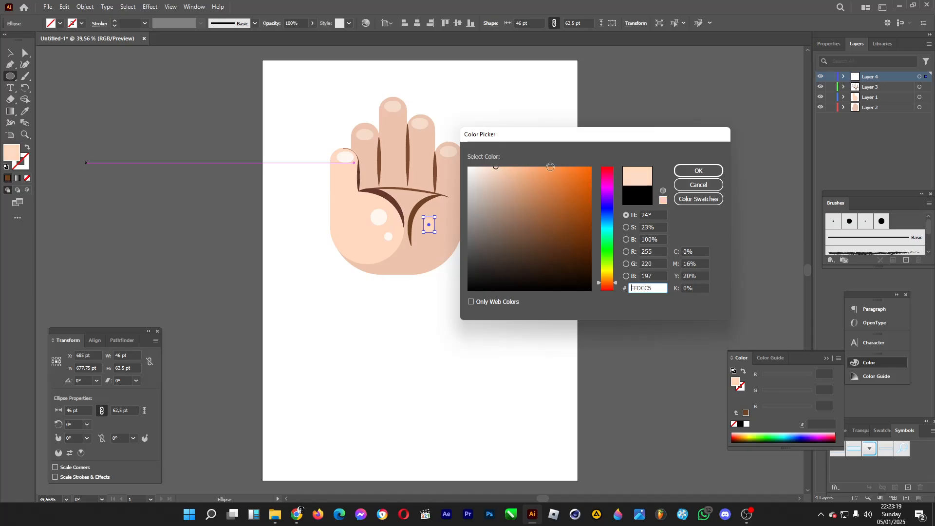
click(697, 168)
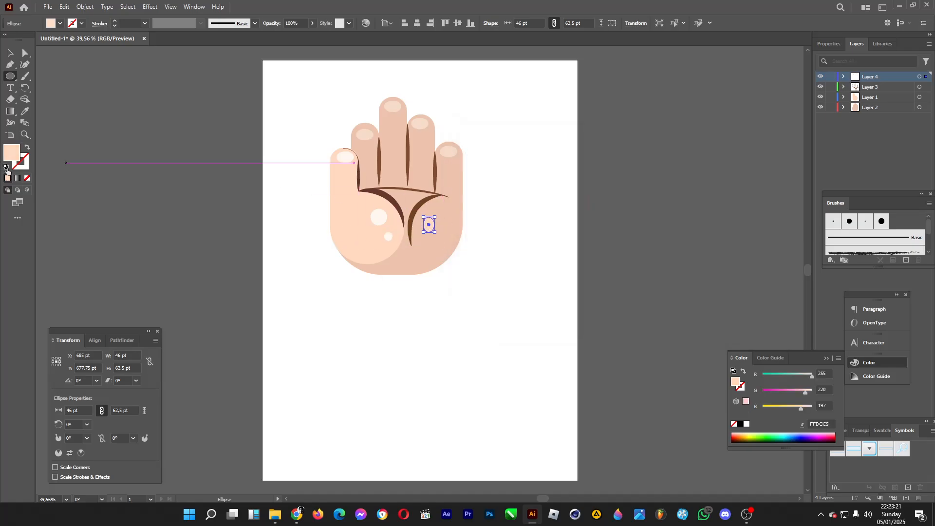
Draw a smaller highlight ellipse in the same FFDCC5 fill just below the palm's oval highlight.
drag(424, 240, 432, 244)
click(10, 52)
click(545, 312)
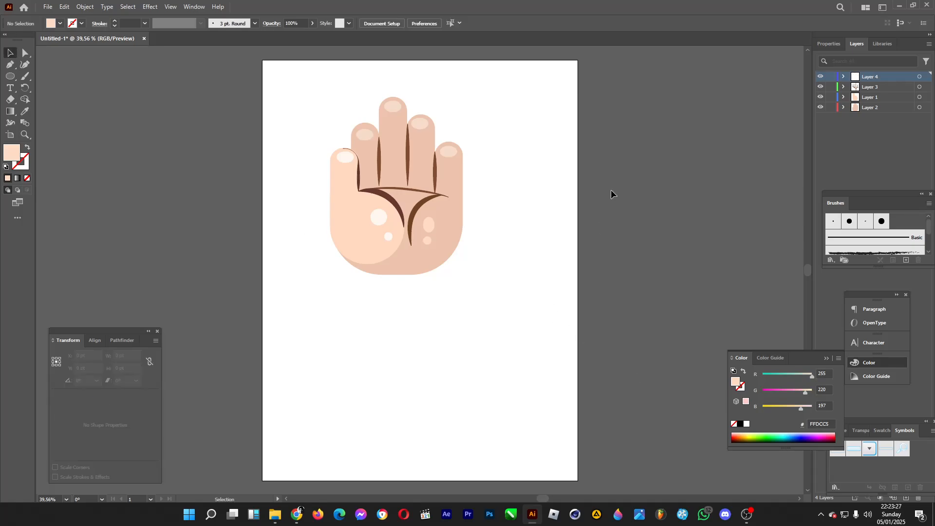
Select the whole hand artwork, enlarge it to about 860 by 1154 pt and centre it higher on the page.
drag(513, 86, 228, 353)
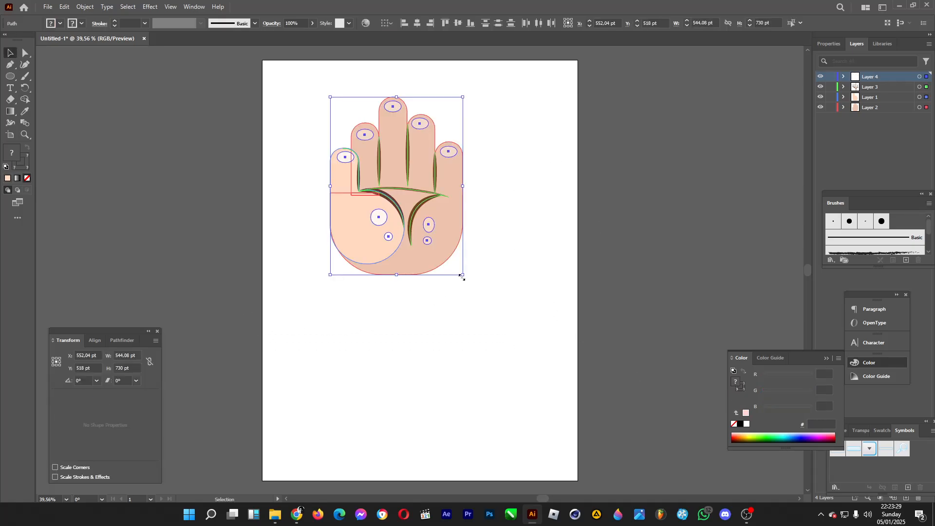
drag(461, 276, 539, 377)
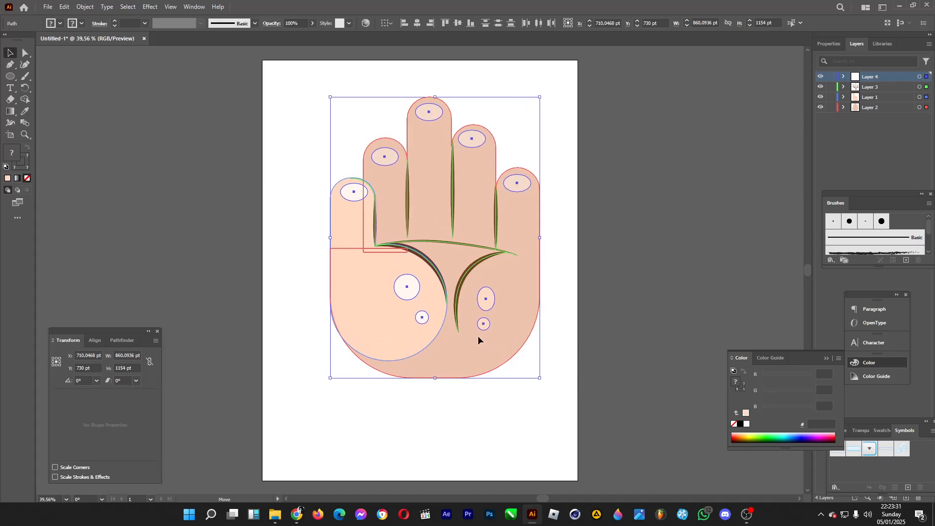
drag(478, 335, 462, 332)
click(634, 265)
Tilt the FFDCC5 oval highlight on the palm and move it and its small companion highlight closer to the palm curve.
drag(460, 285, 457, 284)
drag(462, 318, 451, 306)
click(449, 138)
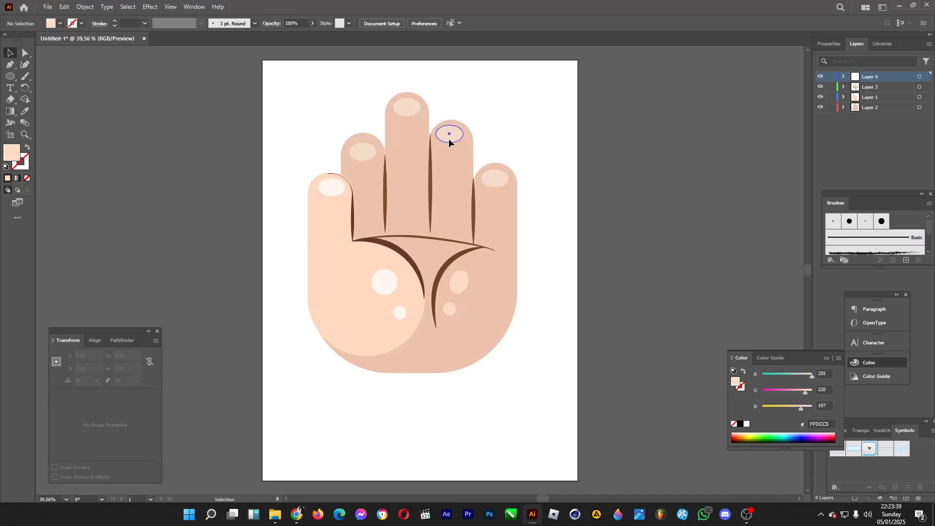
drag(448, 138, 445, 139)
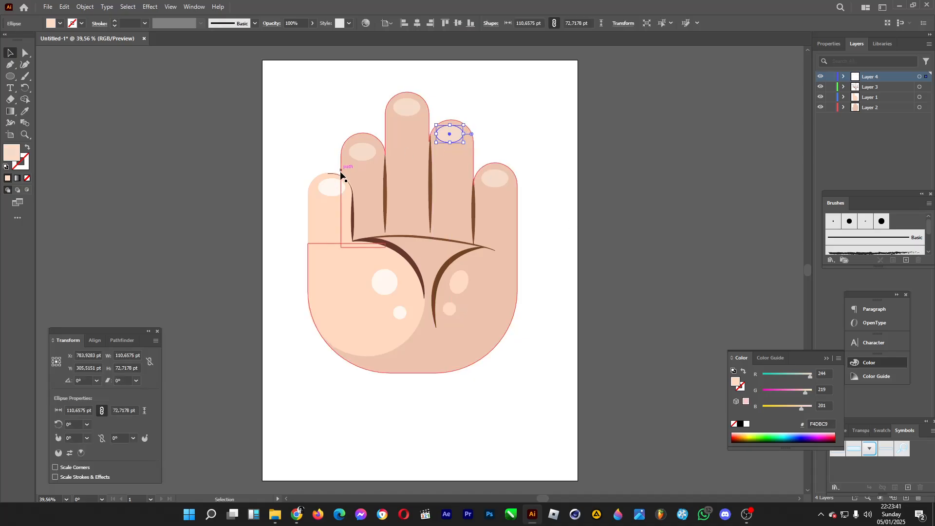
Nudge the brown contour line along the thumb 6 pt up and 4 pt to the right.
click(329, 173)
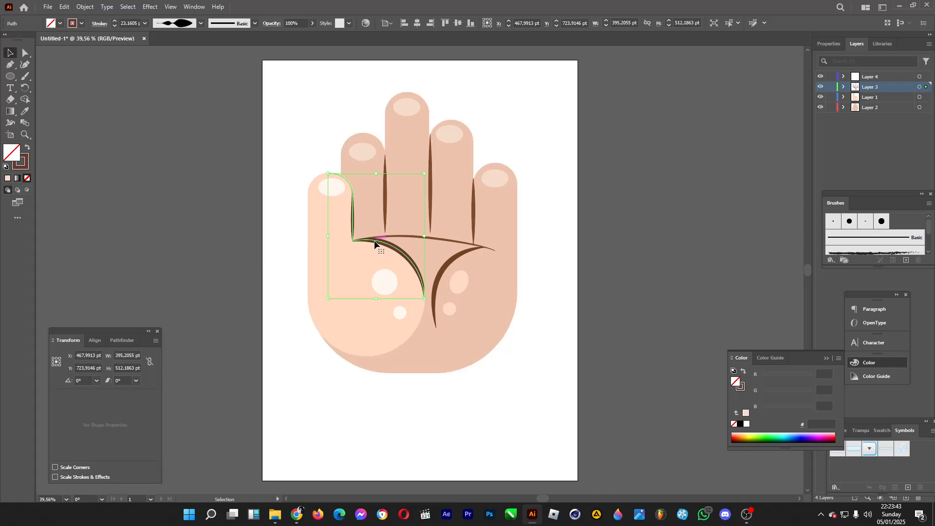
drag(374, 241, 373, 239)
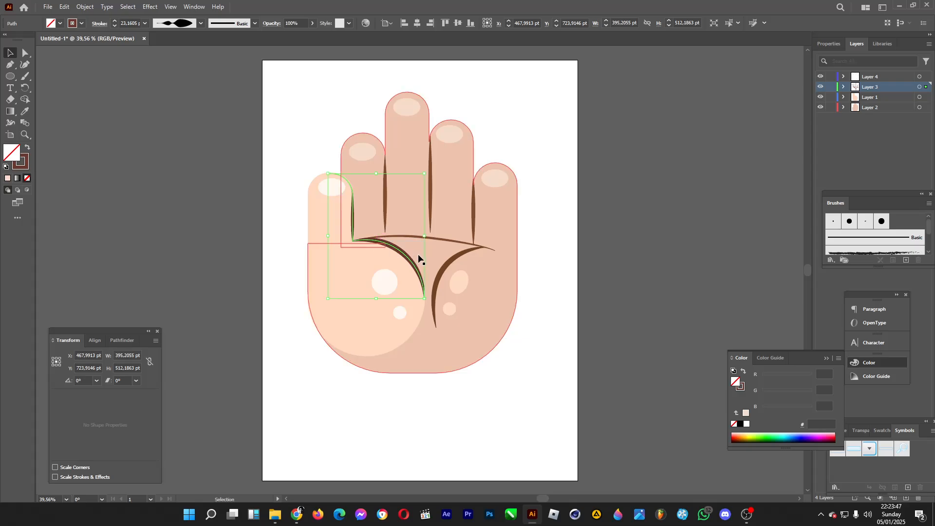
key(Up)
key(Up)
key(Up)
key(Right)
key(Right)
key(Right)
key(Right)
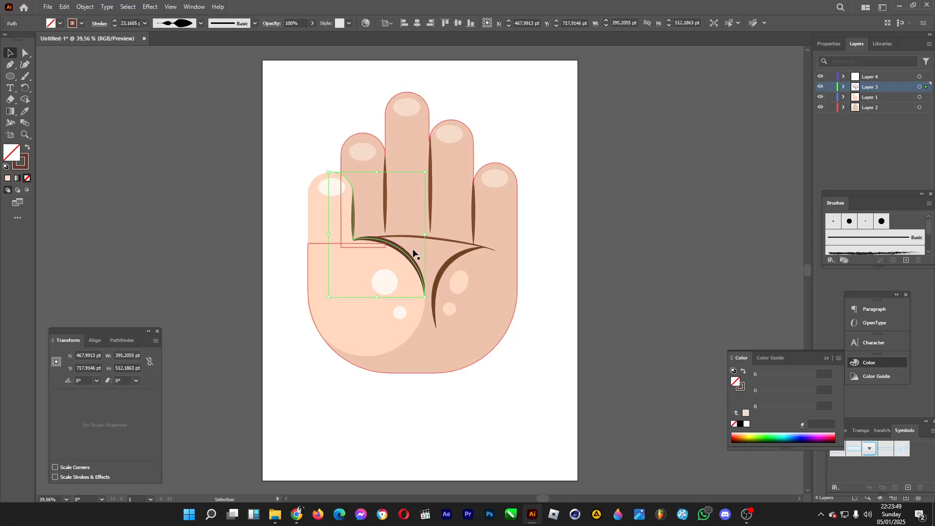
click(531, 156)
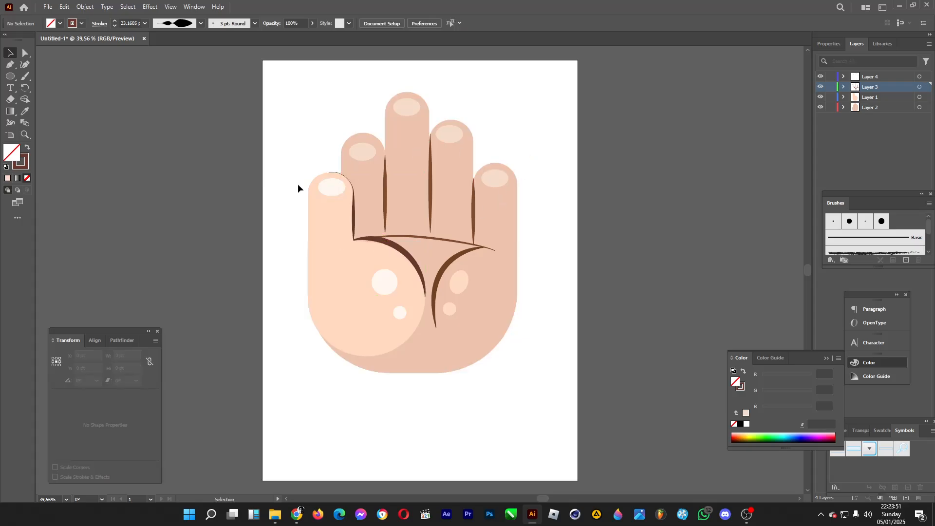
Reselect the thumb's brown contour line and nudge it 8 pt down along the thumb's edge.
click(350, 187)
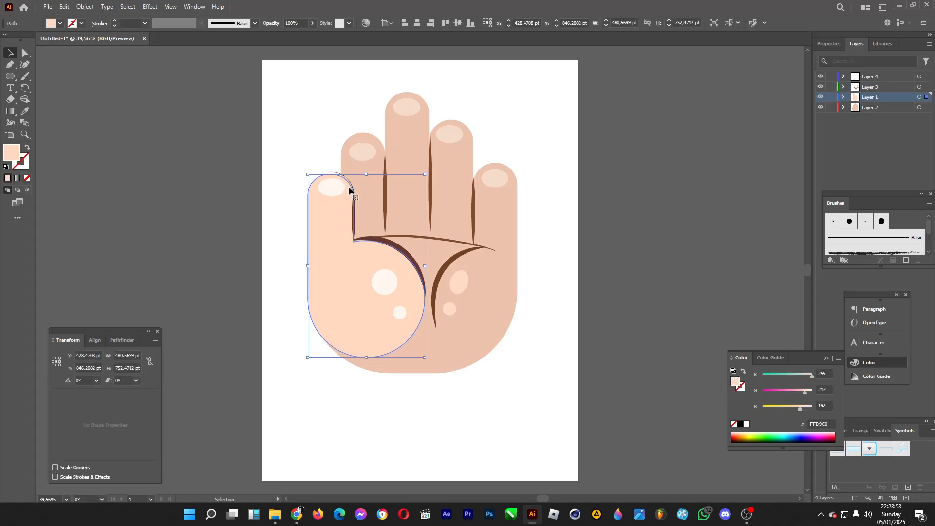
click(389, 245)
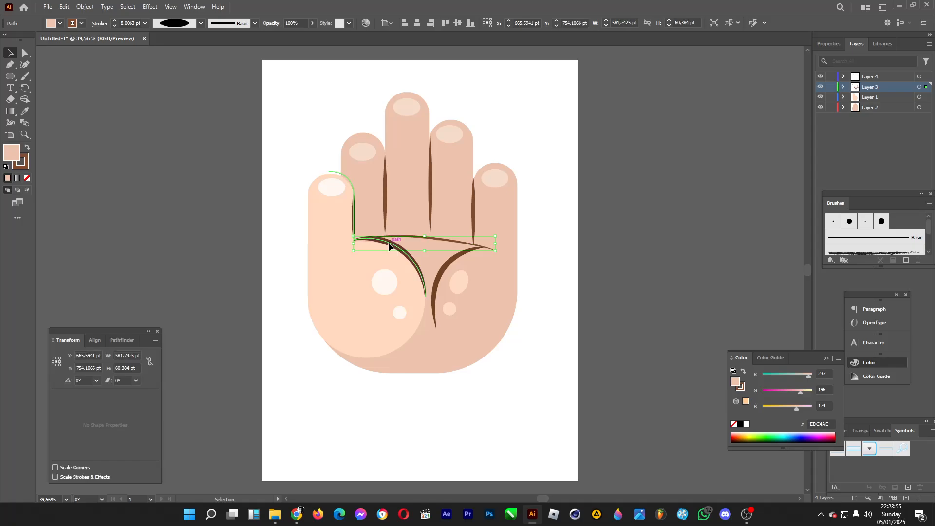
key(Down)
key(Down)
key(Down)
key(Down)
key(Down)
key(Down)
key(Down)
key(Down)
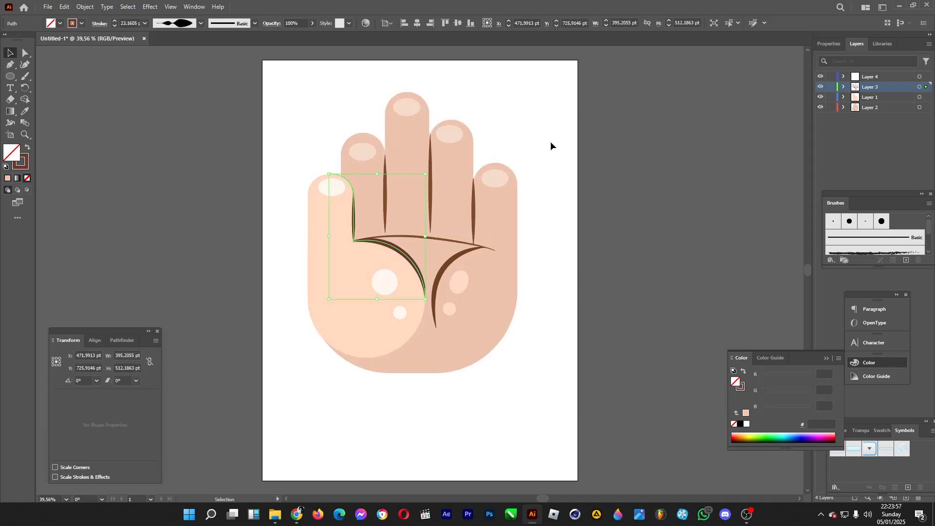
click(551, 140)
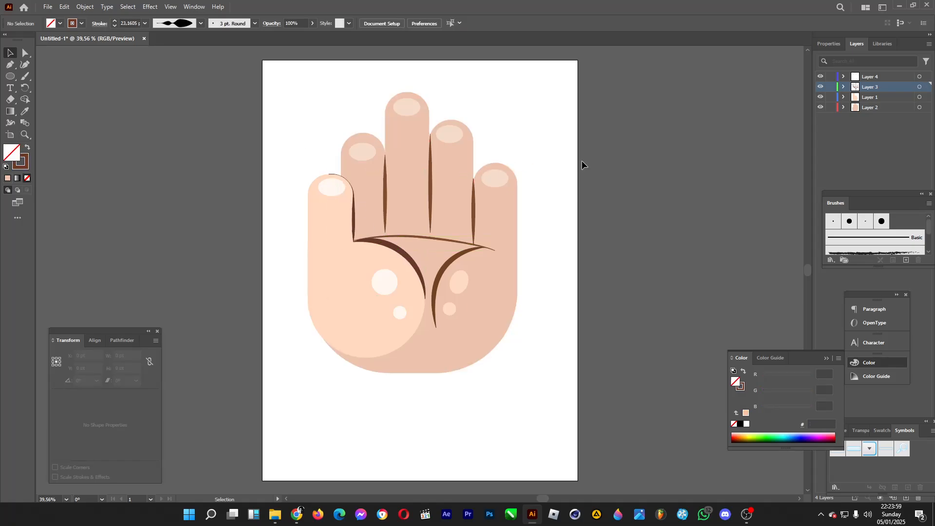